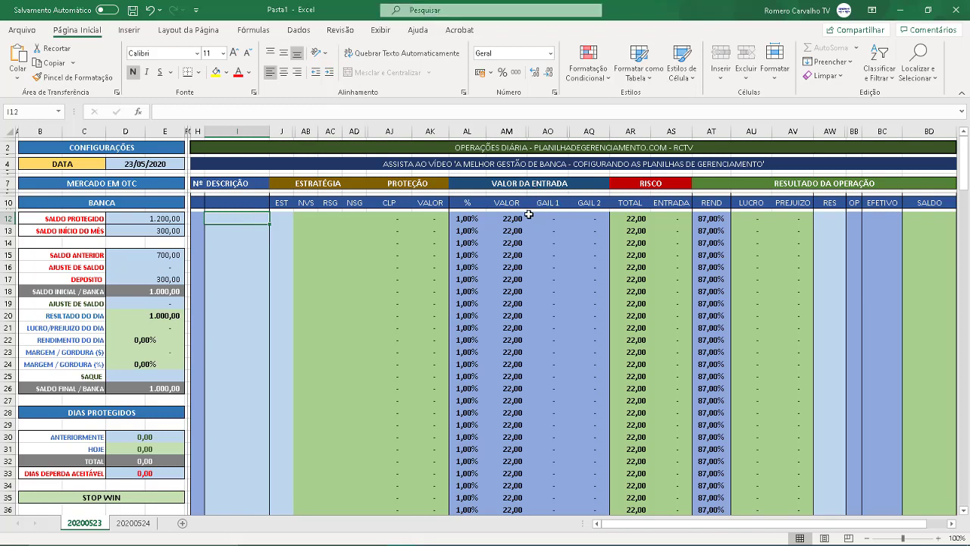
Step: Set Martingale to 1 in the OPERAÇÕES settings
scroll(281, 221, down, 15)
click(154, 260)
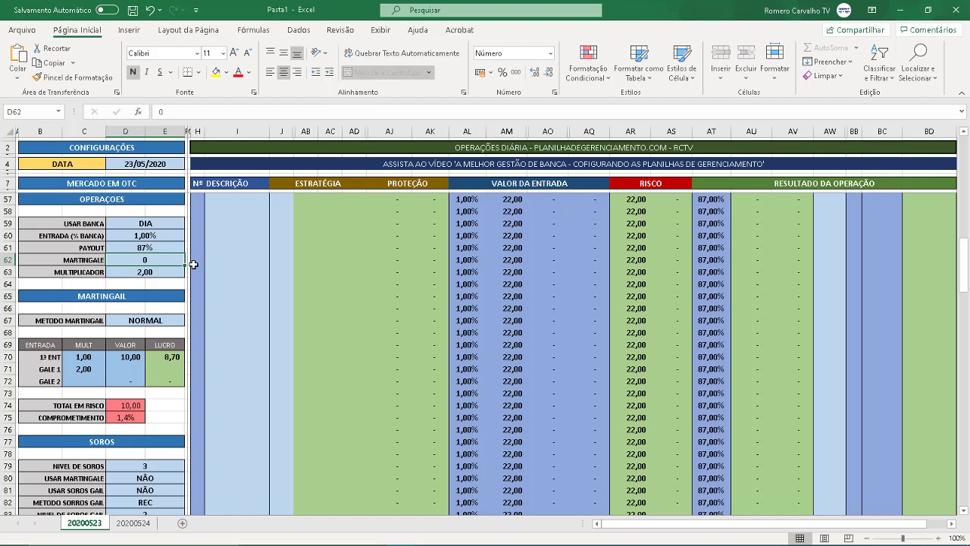
text(1)
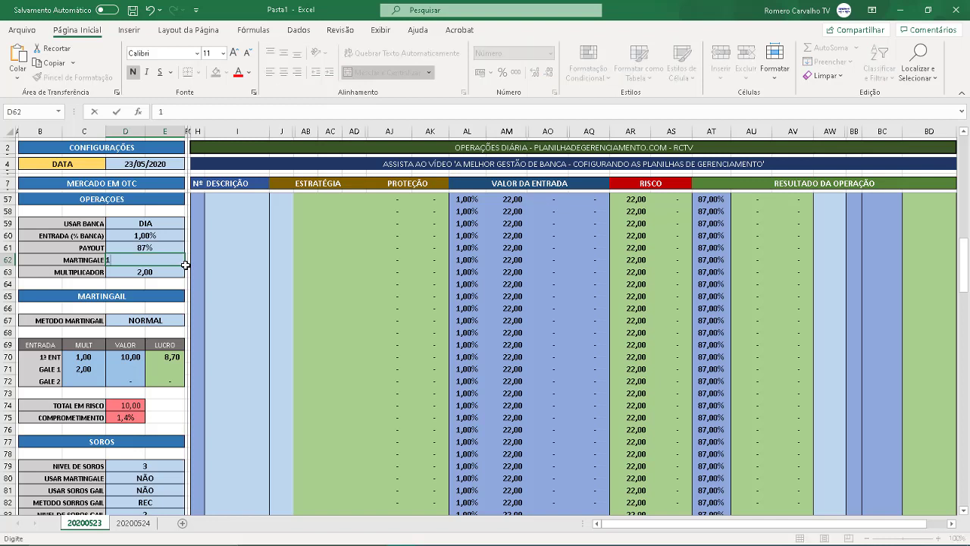
click(186, 264)
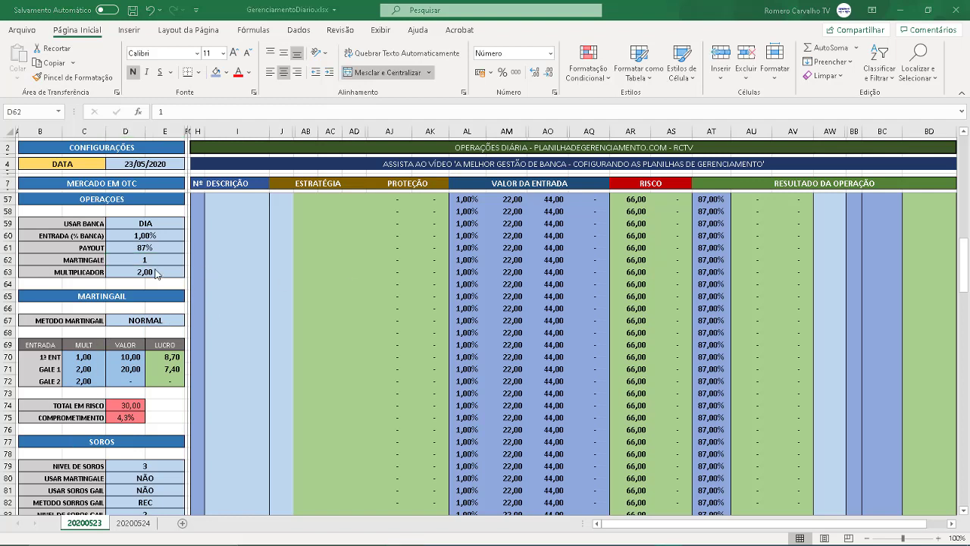
Step: Check the entry and Gail 1 values in row 57, and set the Multiplicador in the OPERAÇÕES settings to 2,3
click(159, 273)
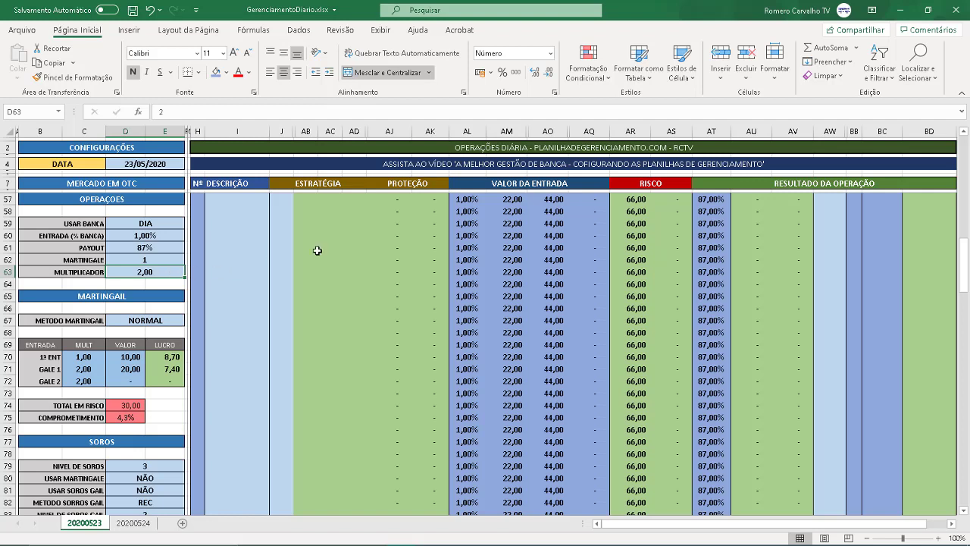
click(521, 199)
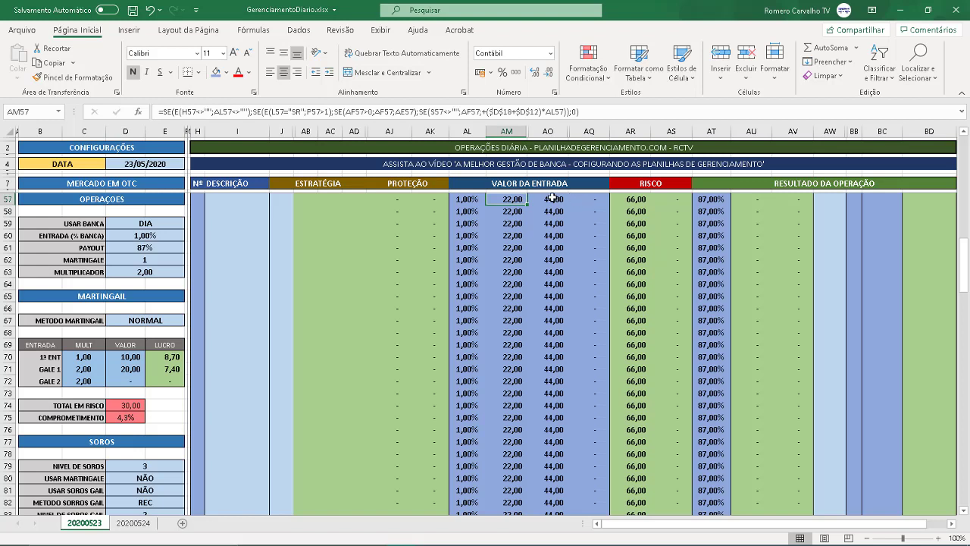
click(552, 198)
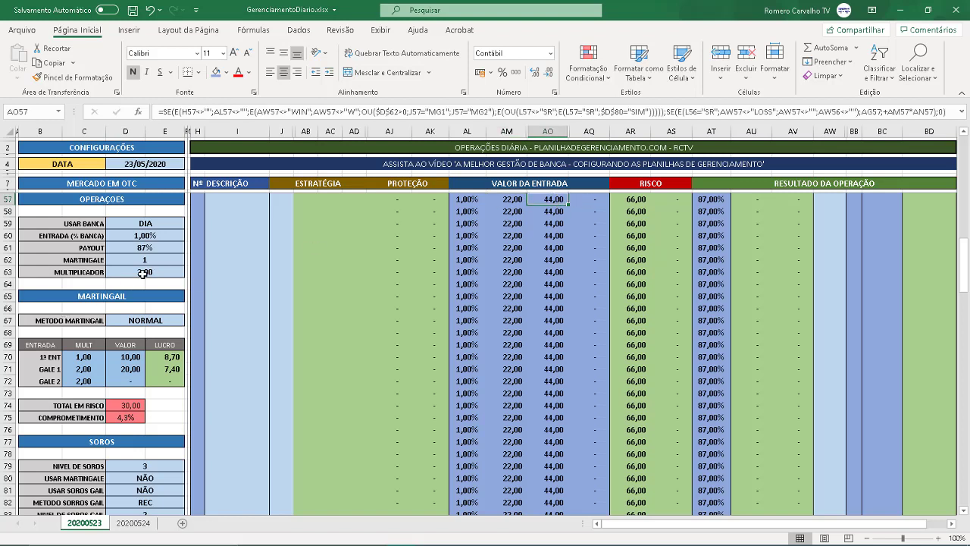
click(142, 273)
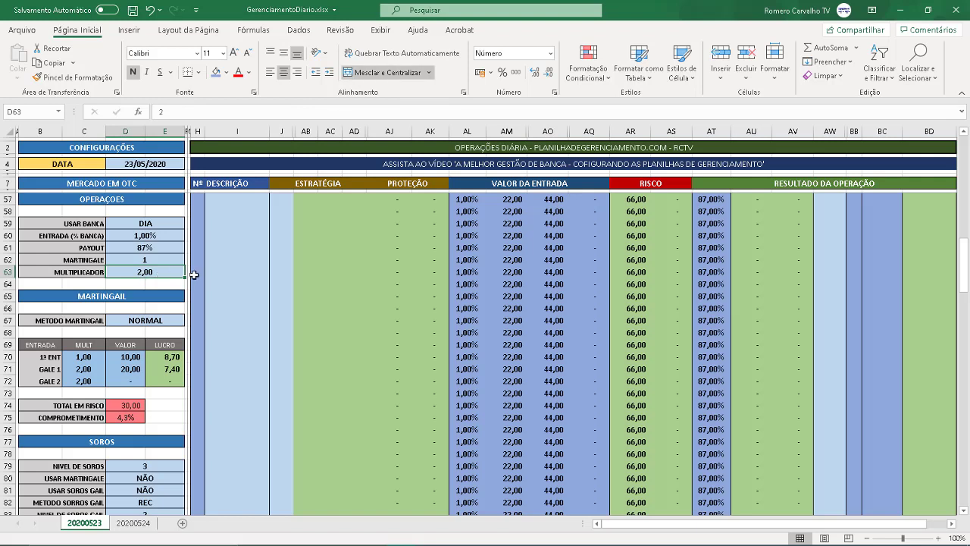
text(2,3)
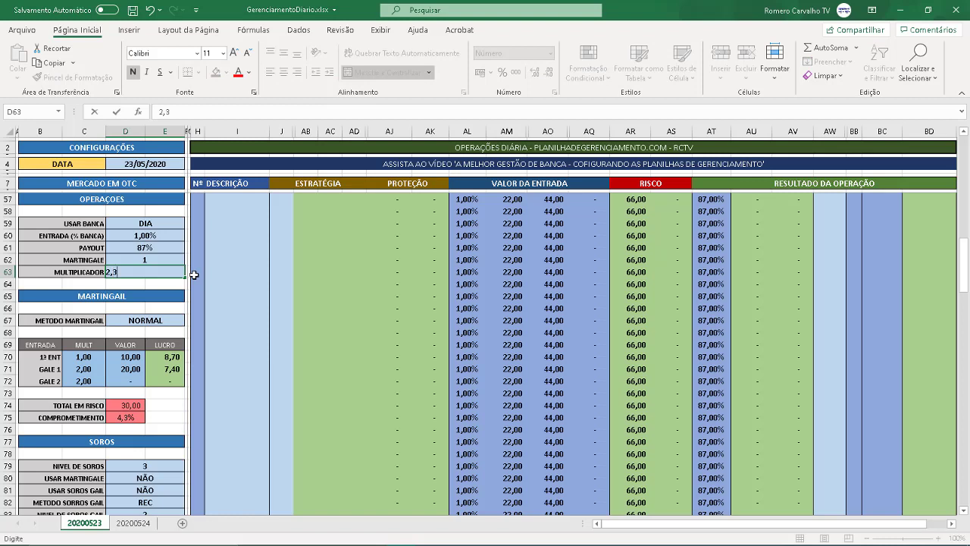
key(Return)
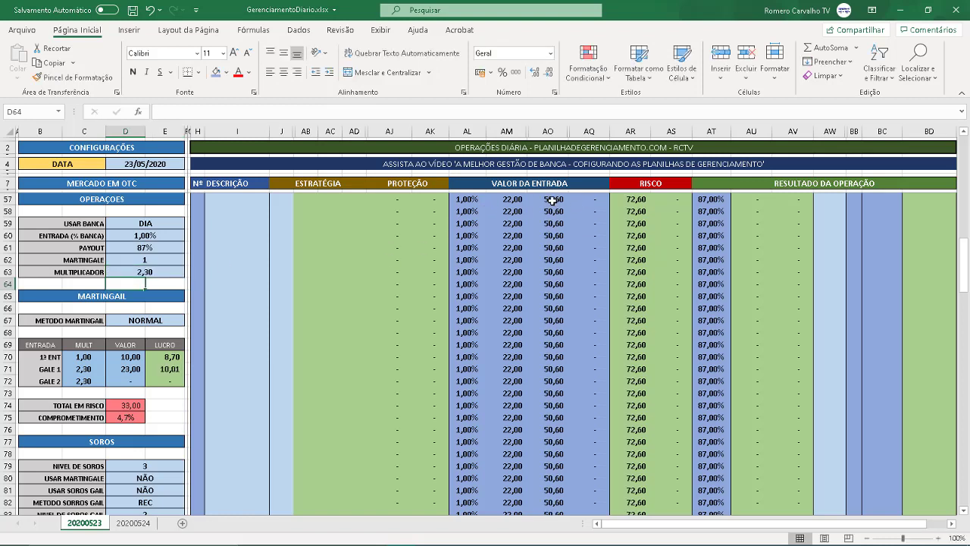
Step: Set Martingale to 2 and Multiplicador to 1,3 in the OPERAÇÕES settings
click(184, 260)
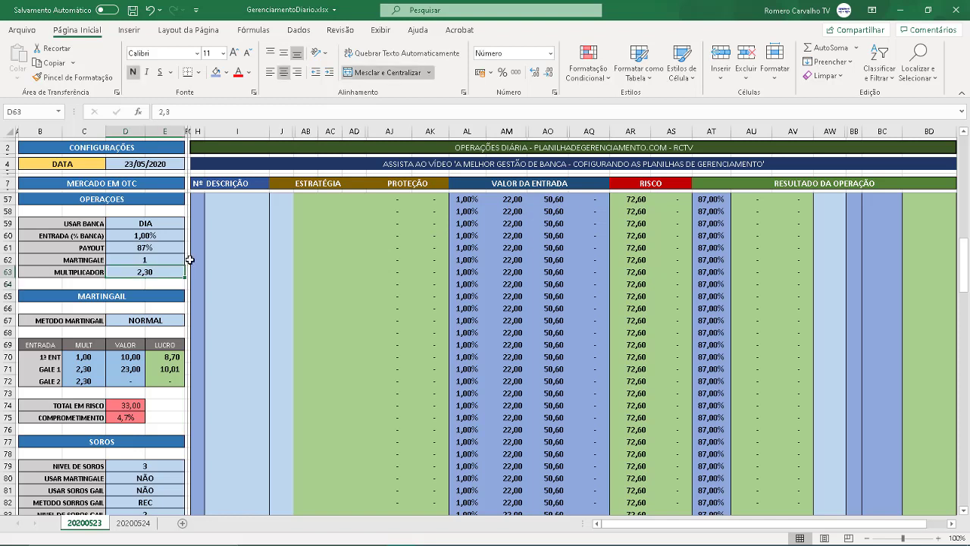
text(2)
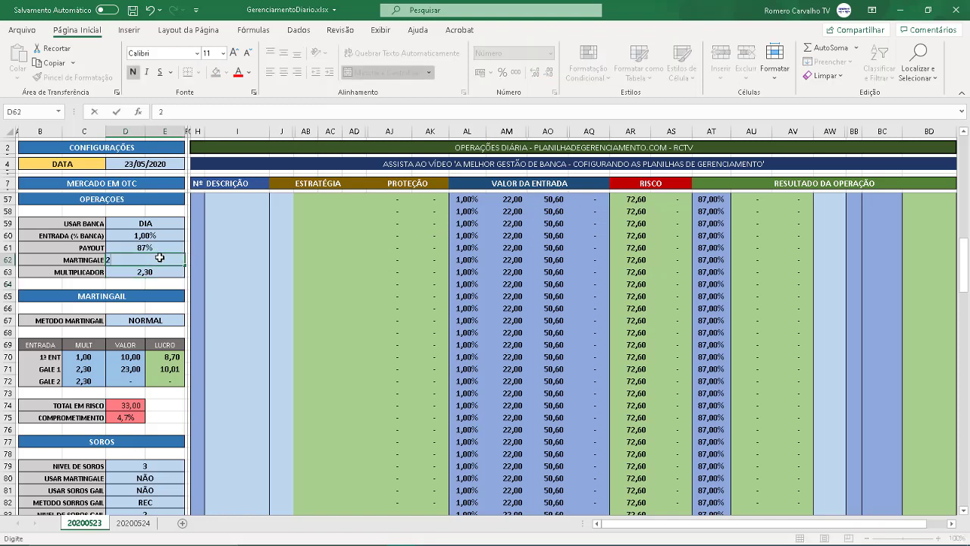
key(Return)
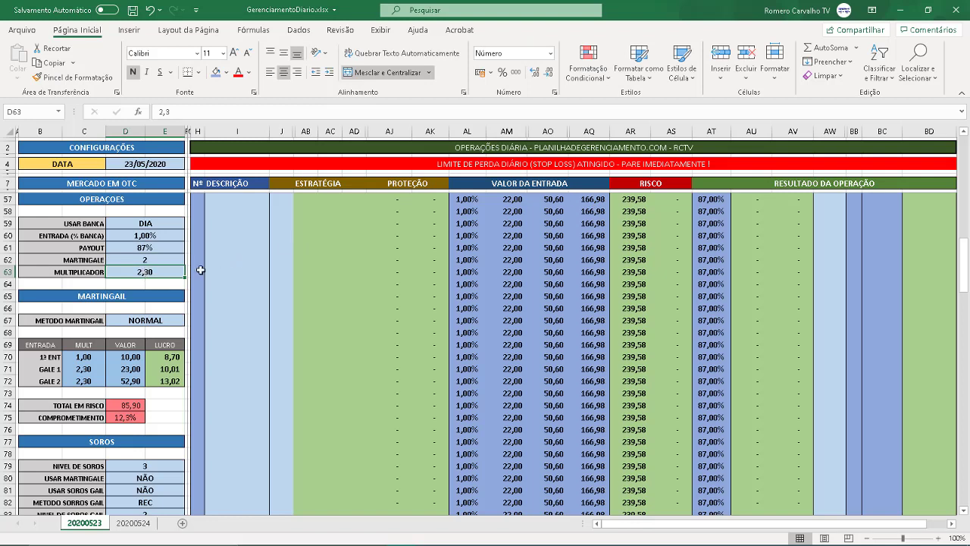
text(1,3)
key(Return)
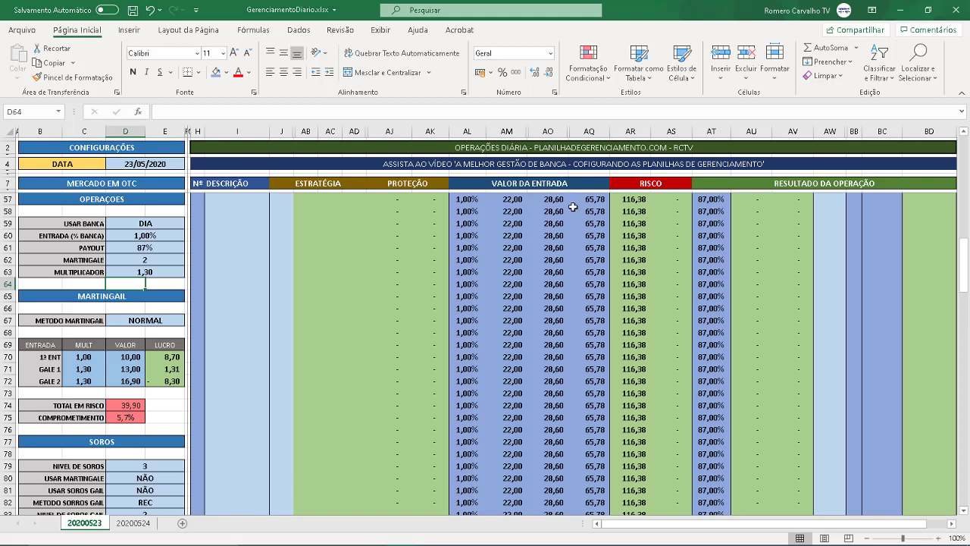
Step: Override the Gale 1 multiplier in the MARTINGAIL table with 2,3
key(Down)
key(Down)
key(Down)
key(Down)
key(Down)
key(Down)
key(Down)
key(Left)
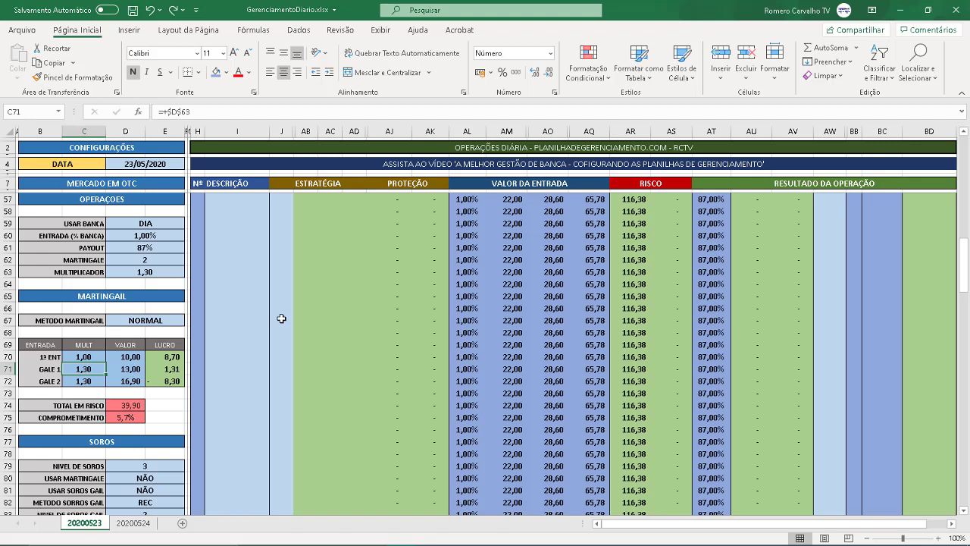
text(2,3)
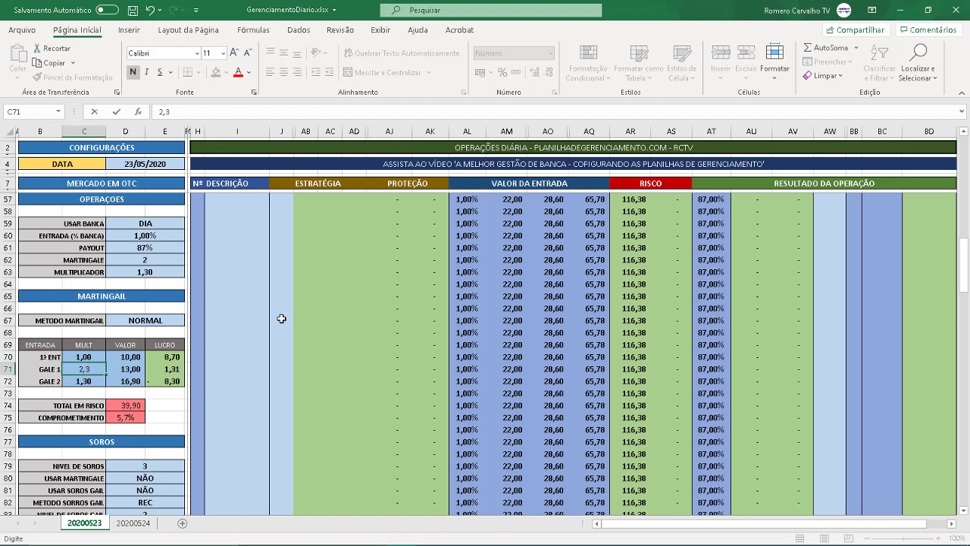
key(Return)
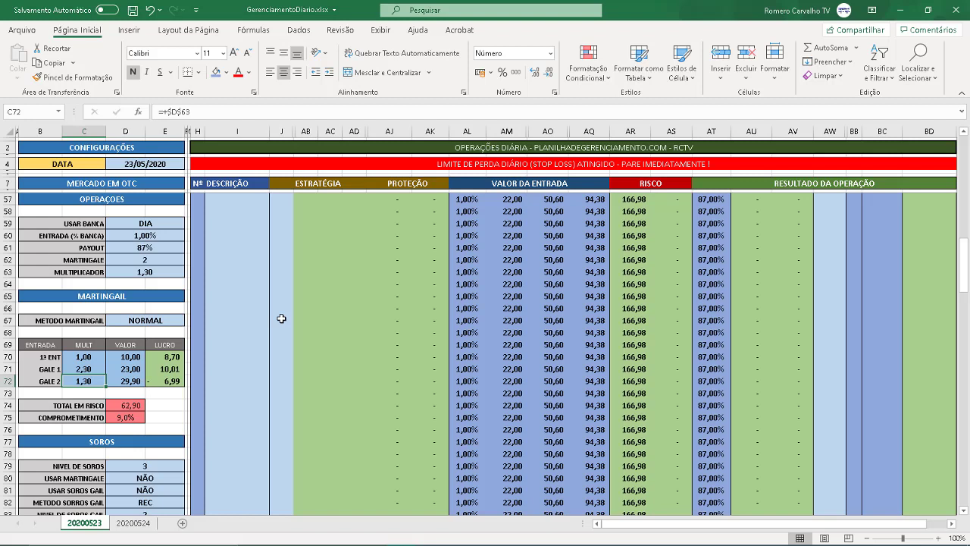
Step: Examine the entry, Gail 1 and Gail 2 values in row 57 to compare how each is calculated
click(522, 200)
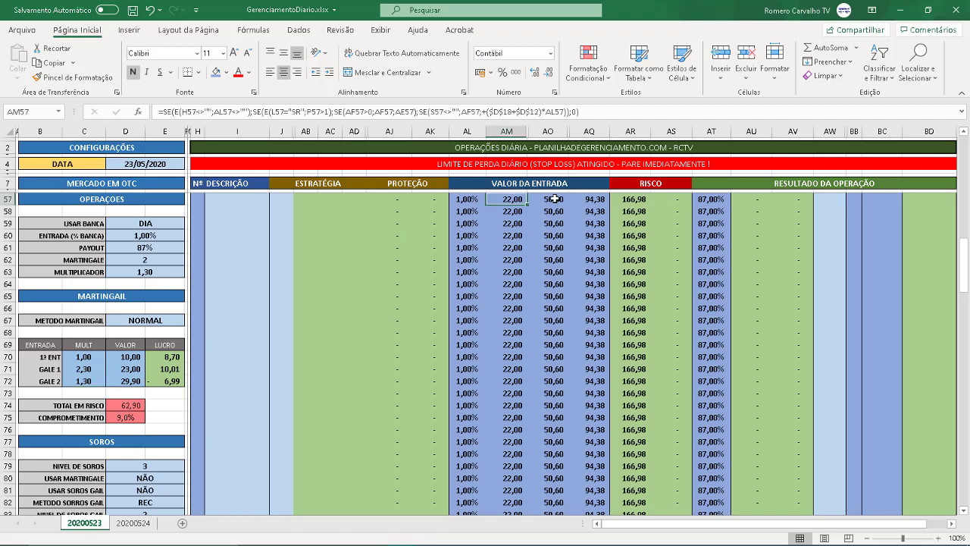
click(557, 200)
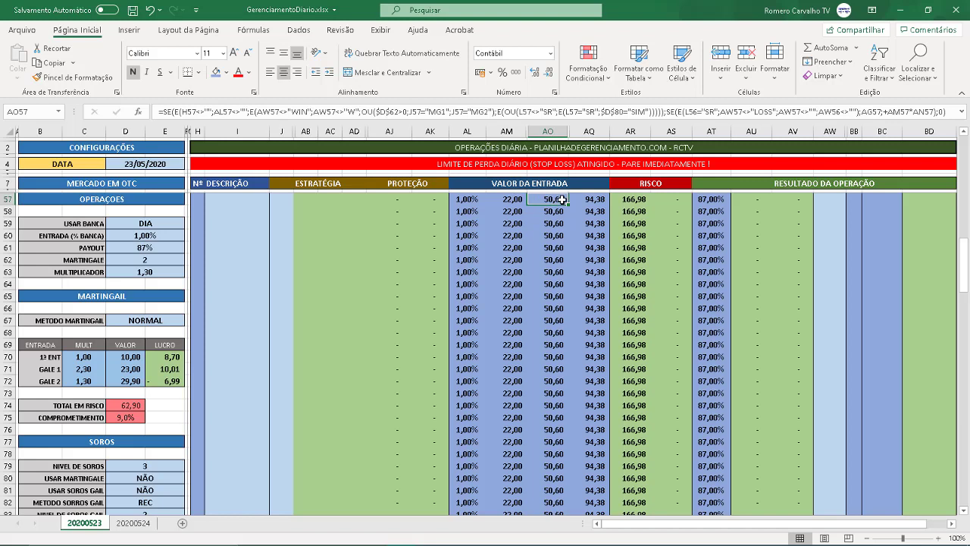
click(587, 199)
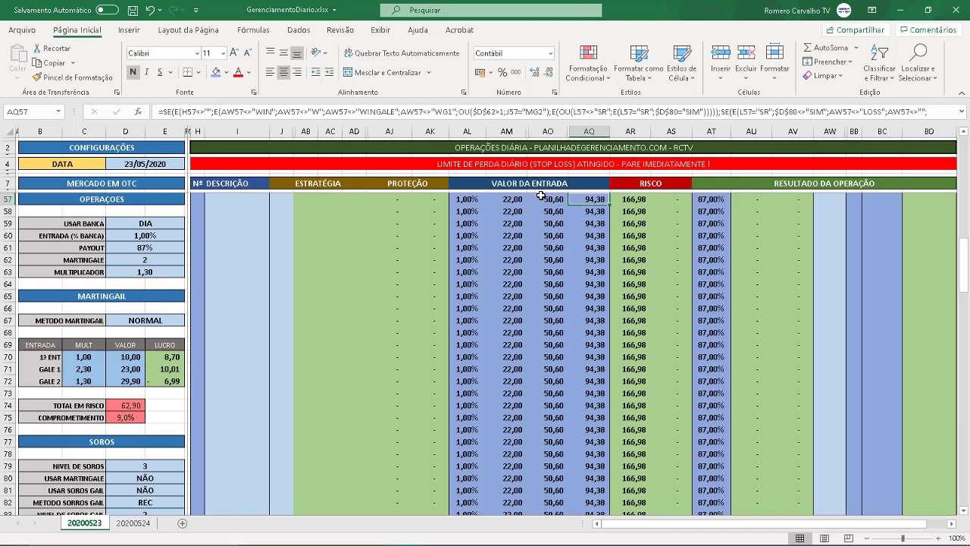
click(516, 199)
click(554, 198)
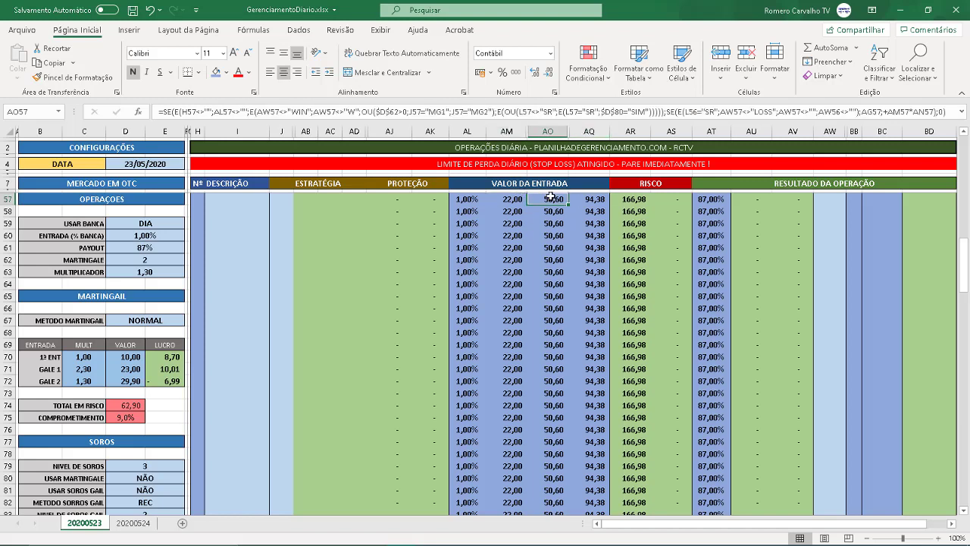
click(588, 198)
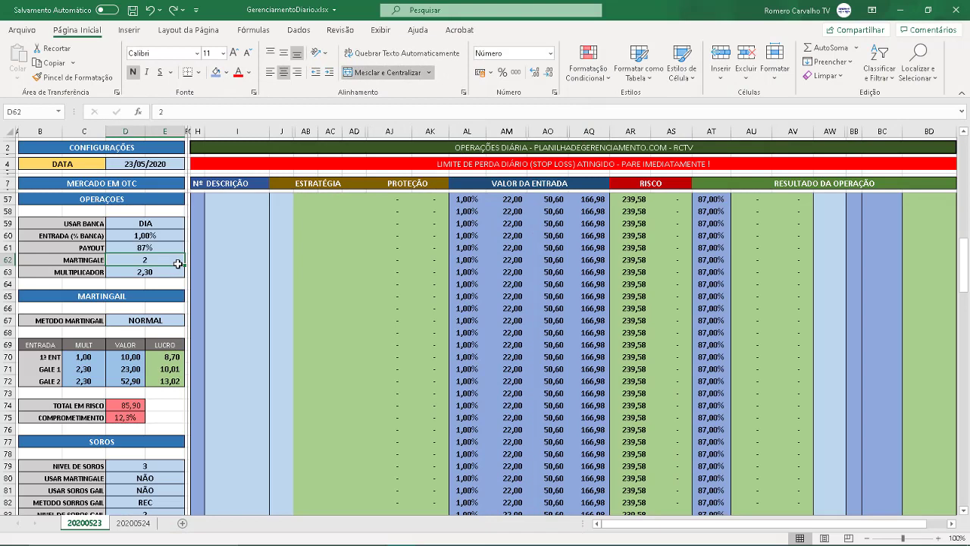
Step: Set Martingale to 1 and Multiplicador to 2 in the OPERAÇÕES settings
text(1)
key(Return)
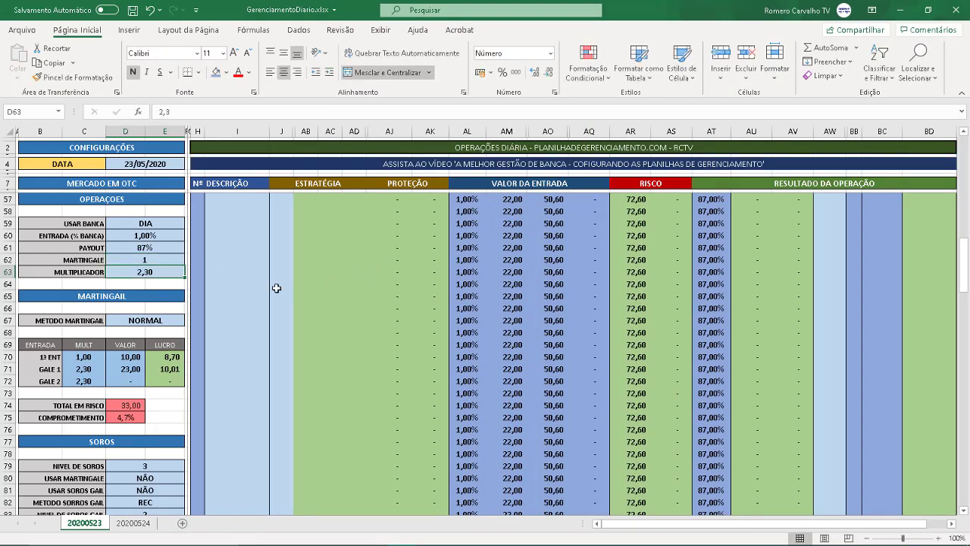
text(2)
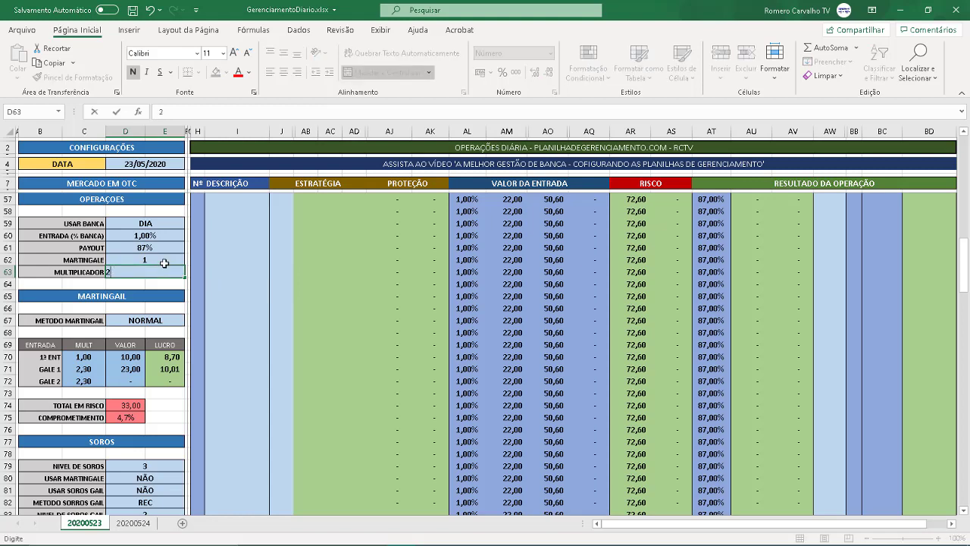
key(ctrl+Return)
key(Return)
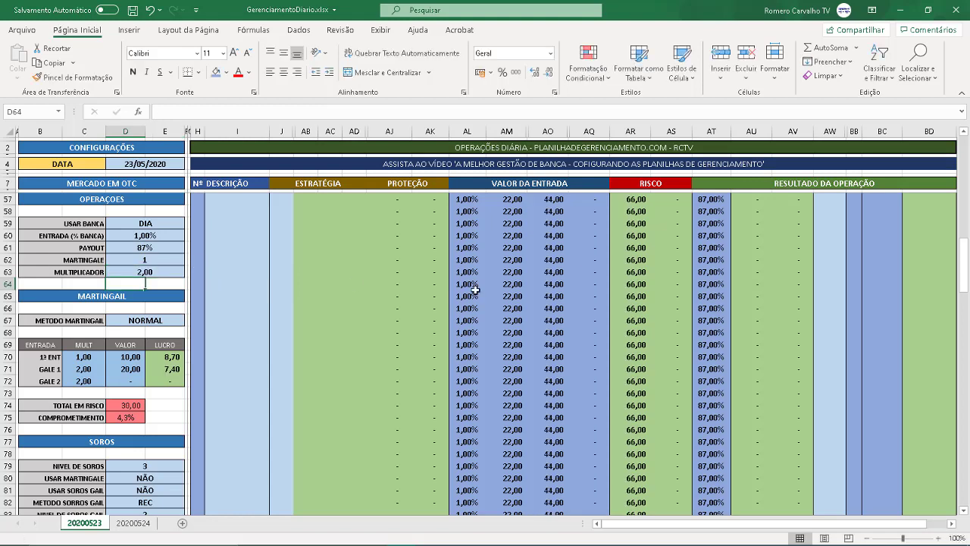
Step: Enter MG2 as the EST strategy of the operation in row 15 and check its Gail 2 value
scroll(476, 290, up, 4)
scroll(475, 290, up, 12)
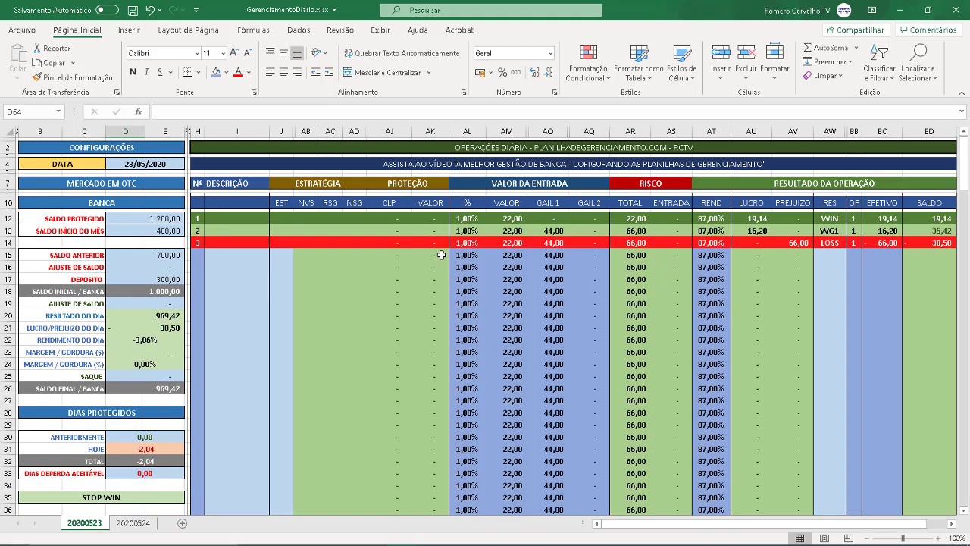
click(508, 256)
key(Right)
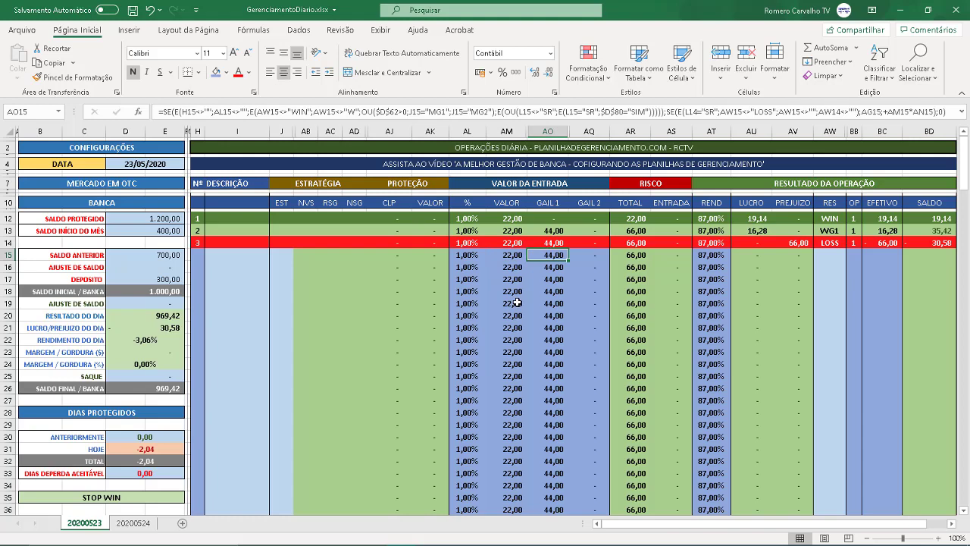
click(280, 250)
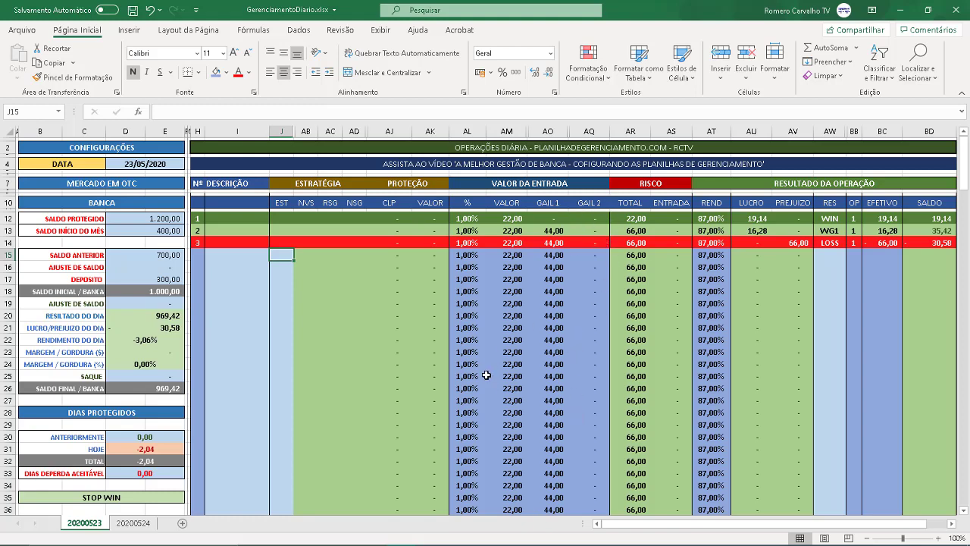
text(MG2)
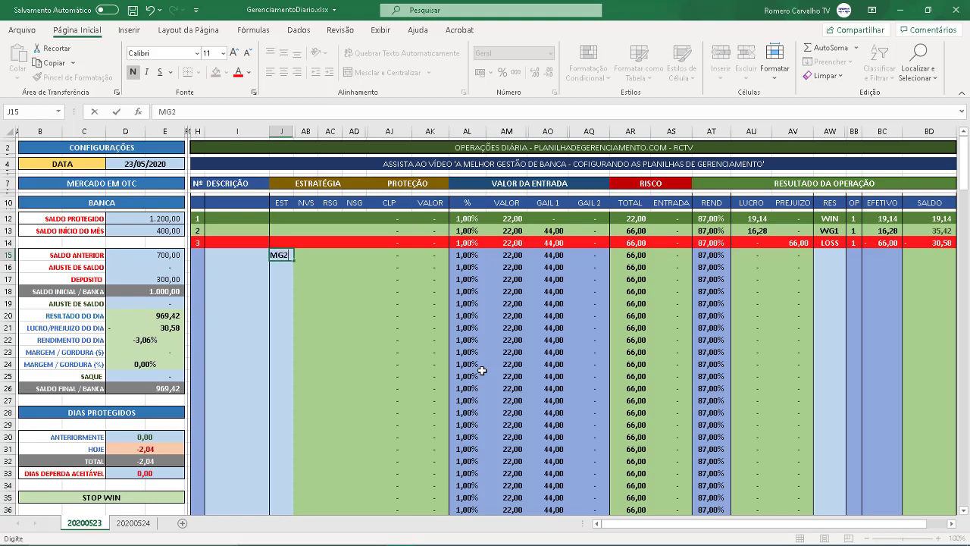
click(326, 250)
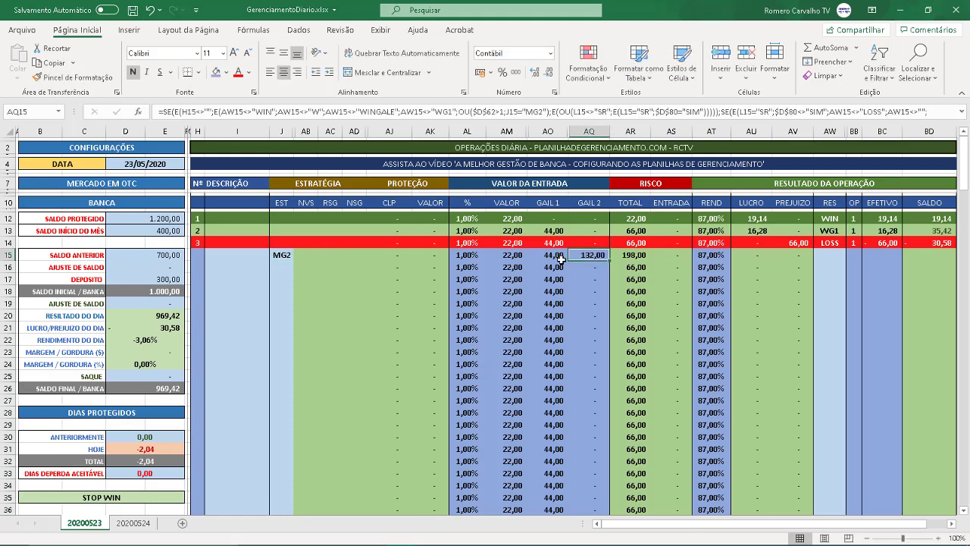
click(585, 258)
Step: Clear the EST strategy in row 15 and set Martingale to 0 in the OPERAÇÕES settings
click(282, 252)
key(Delete)
scroll(243, 280, down, 10)
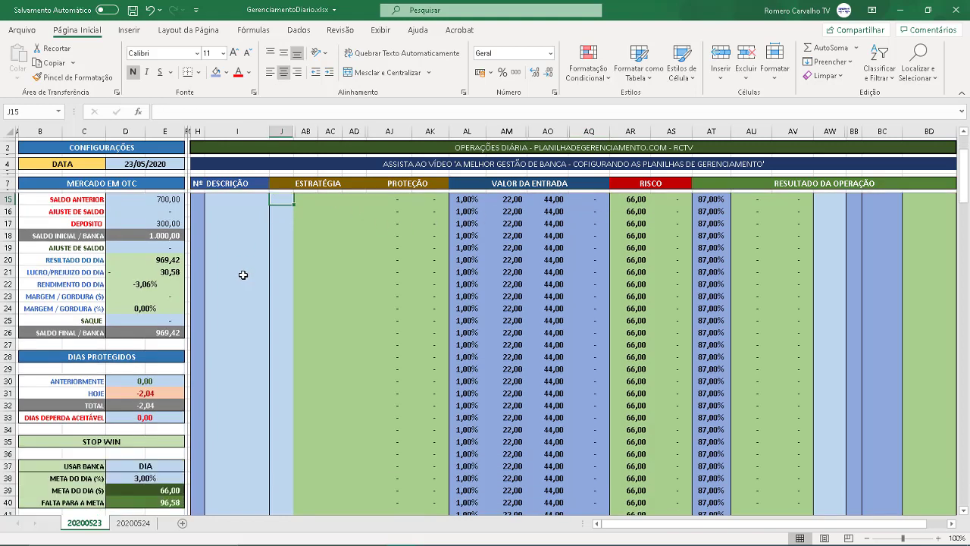
scroll(235, 302, down, 1)
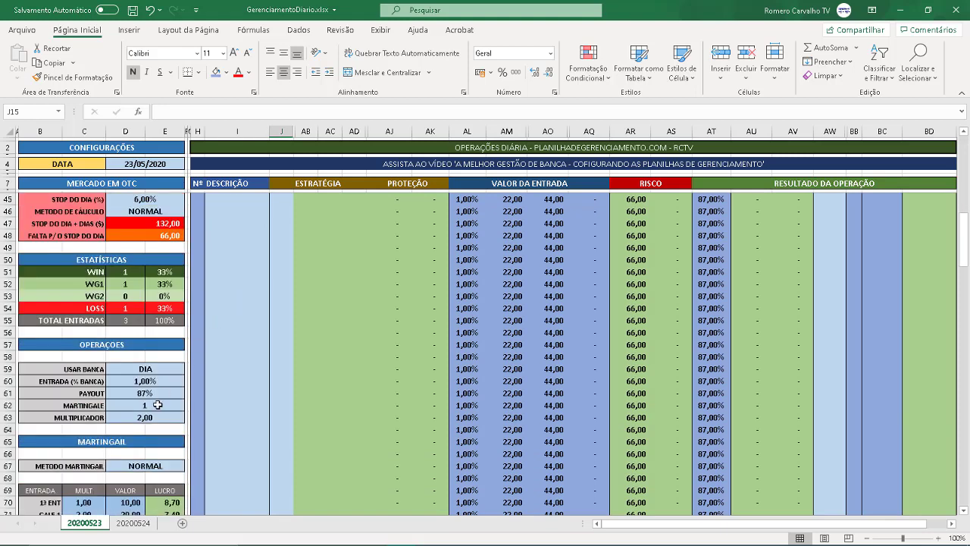
click(155, 405)
text(0)
key(Return)
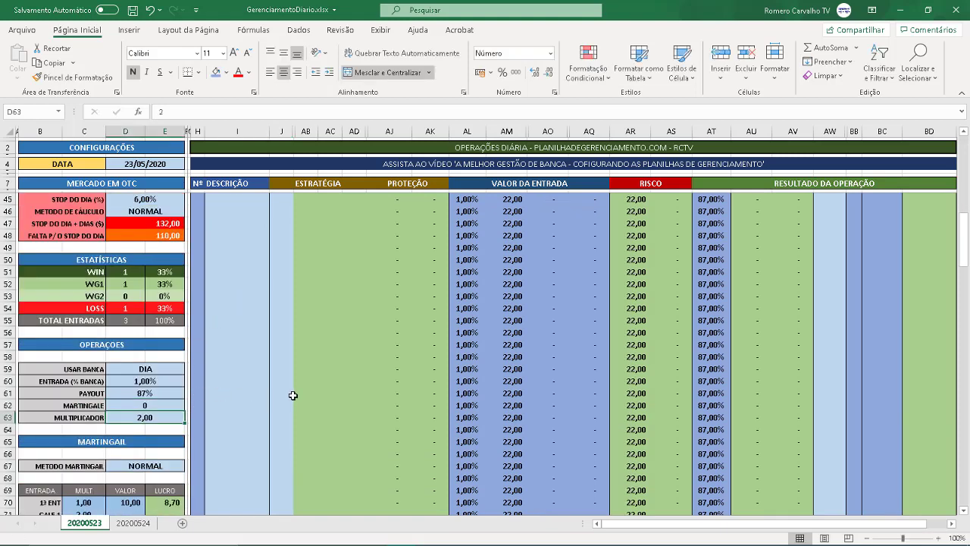
Step: Enter MG1 as the EST strategy of the operation in row 15
scroll(297, 388, up, 12)
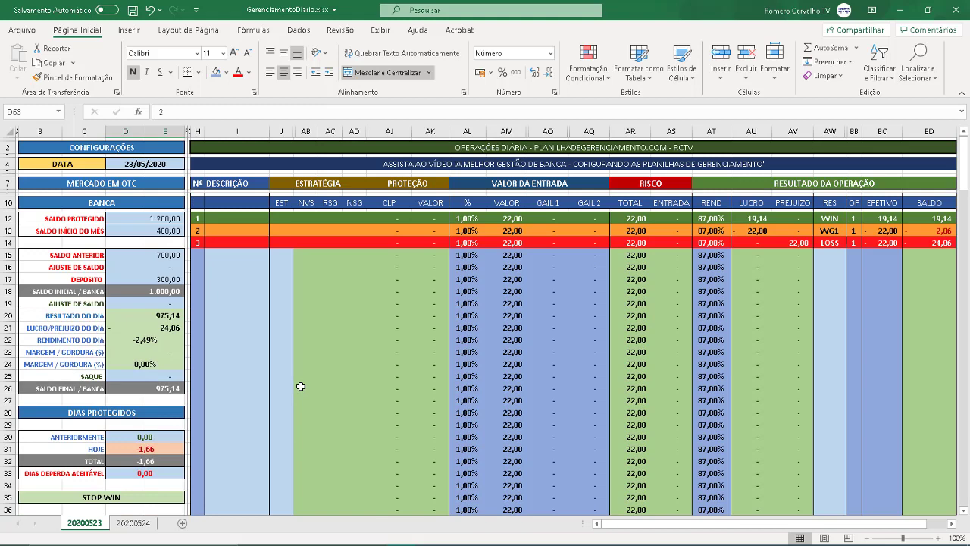
click(272, 250)
text(MG1)
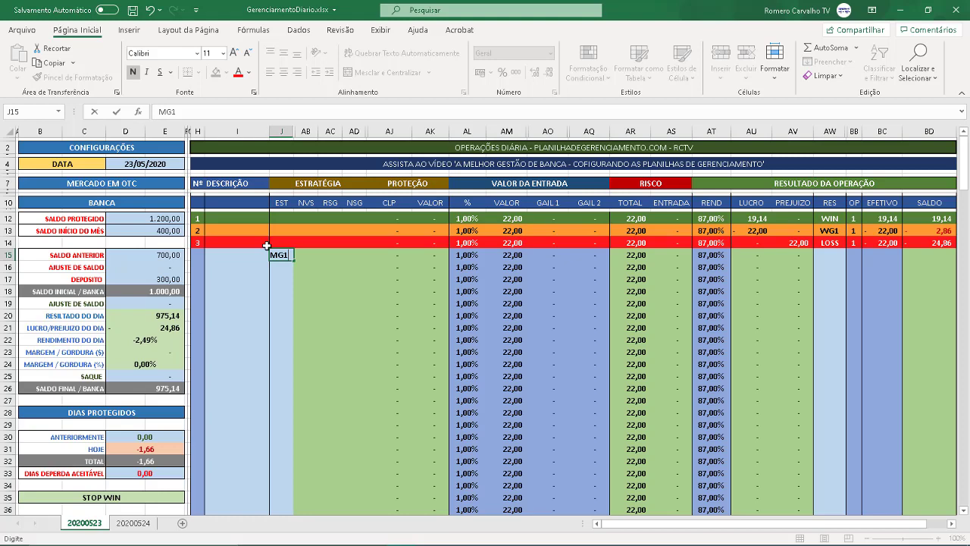
key(Return)
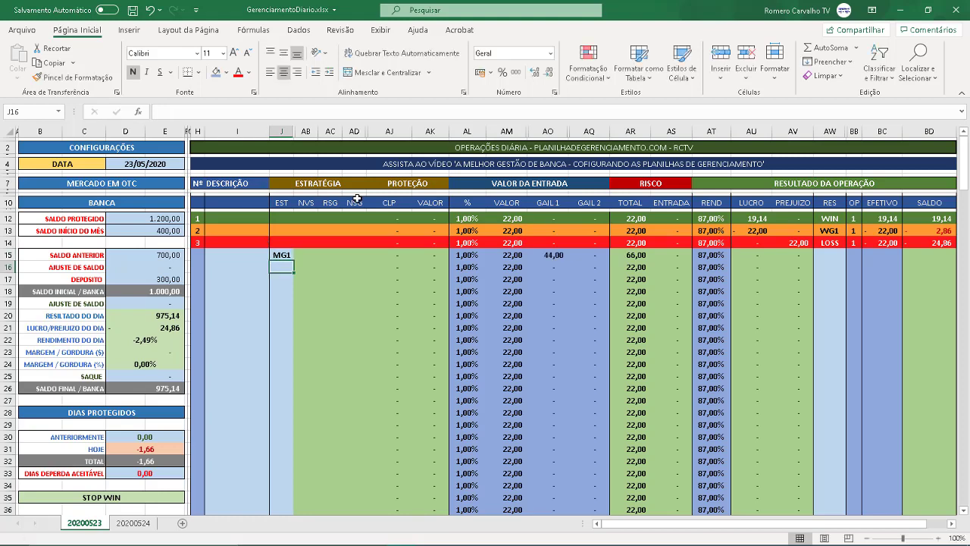
Step: Check the Gail 1 value of the operation in row 15 and clear its EST strategy
click(555, 255)
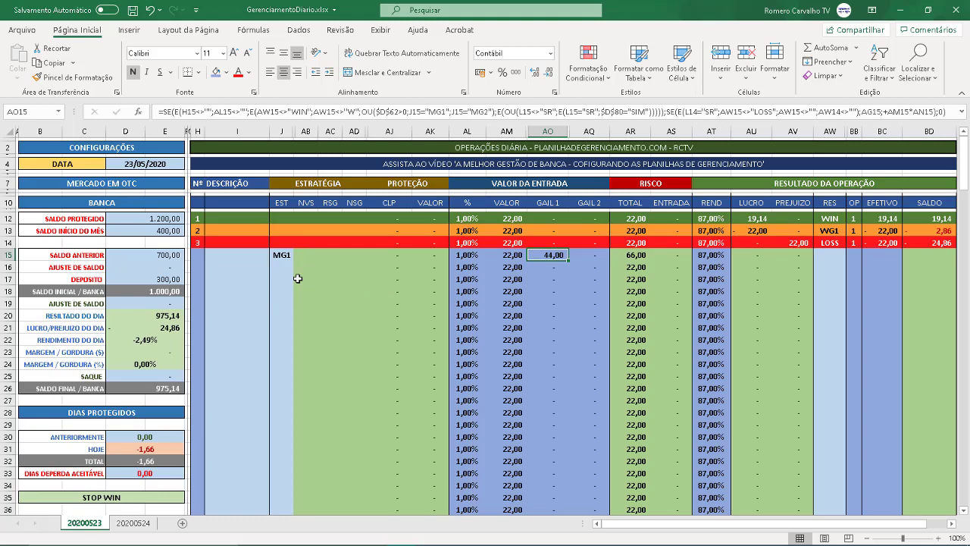
click(289, 256)
key(Delete)
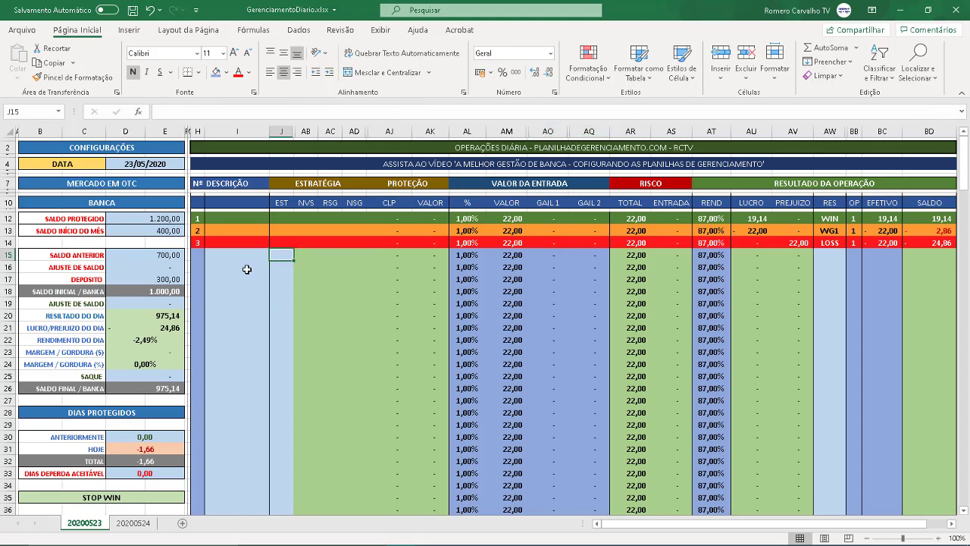
Step: Reveal the hidden MG1MLT and MG2MLT columns before GAIL 1 and GAIL 2 by widening them
scroll(242, 288, down, 3)
scroll(242, 288, down, 11)
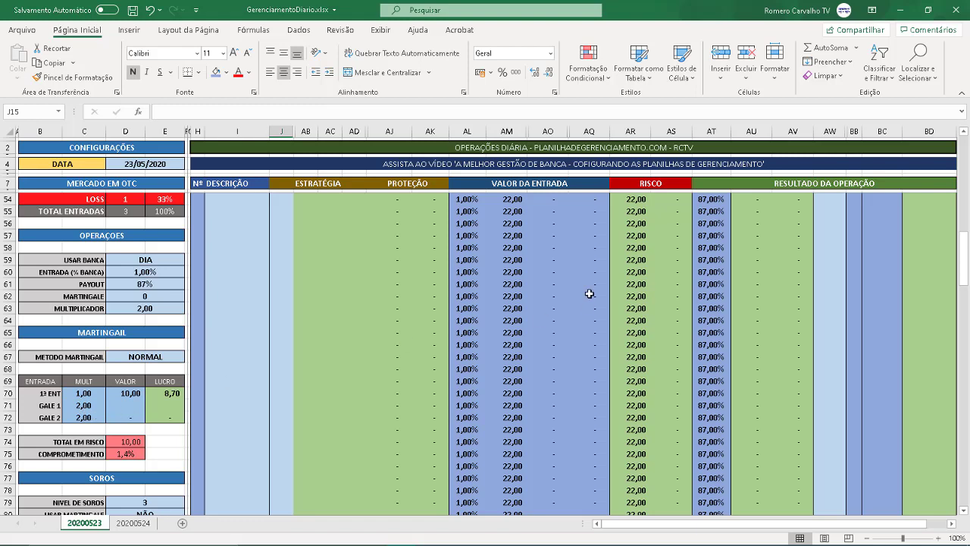
scroll(589, 293, up, 15)
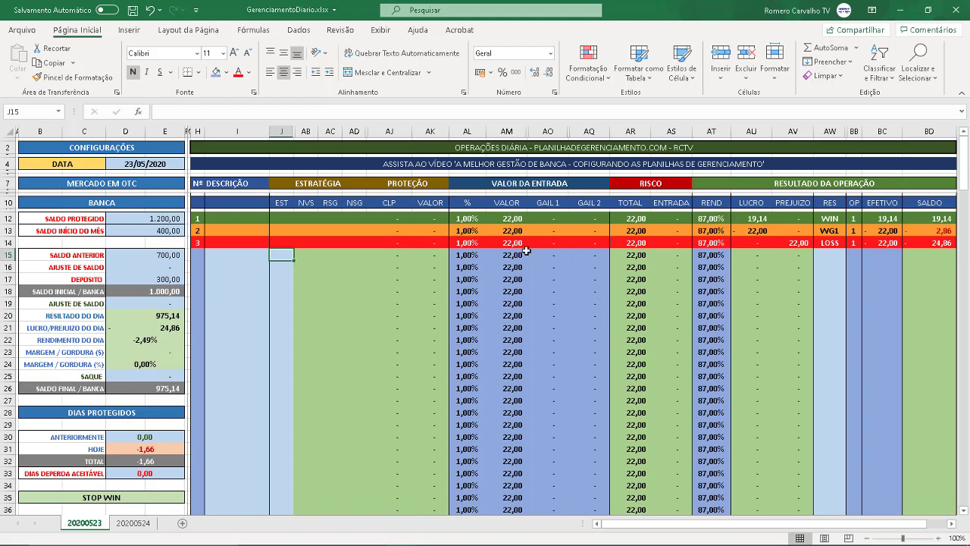
click(557, 256)
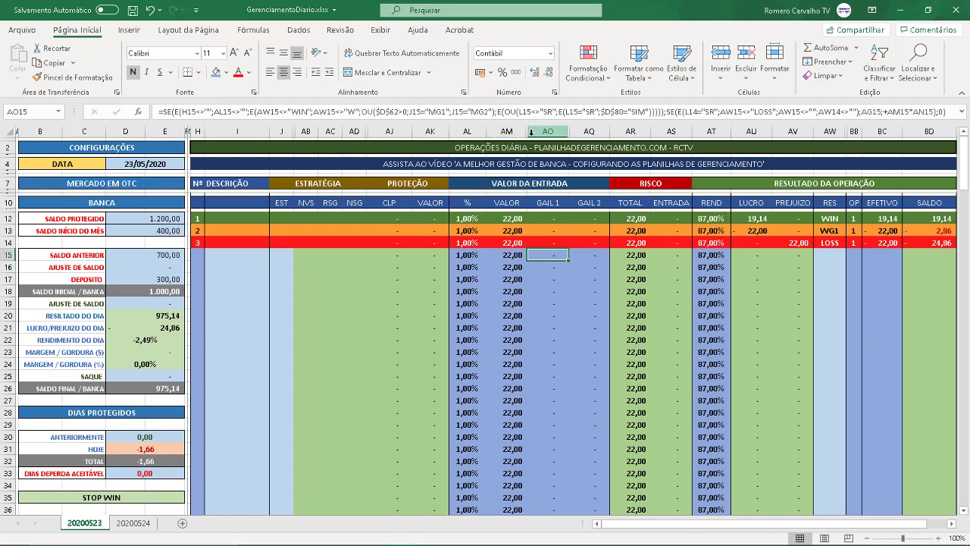
drag(528, 131, 567, 133)
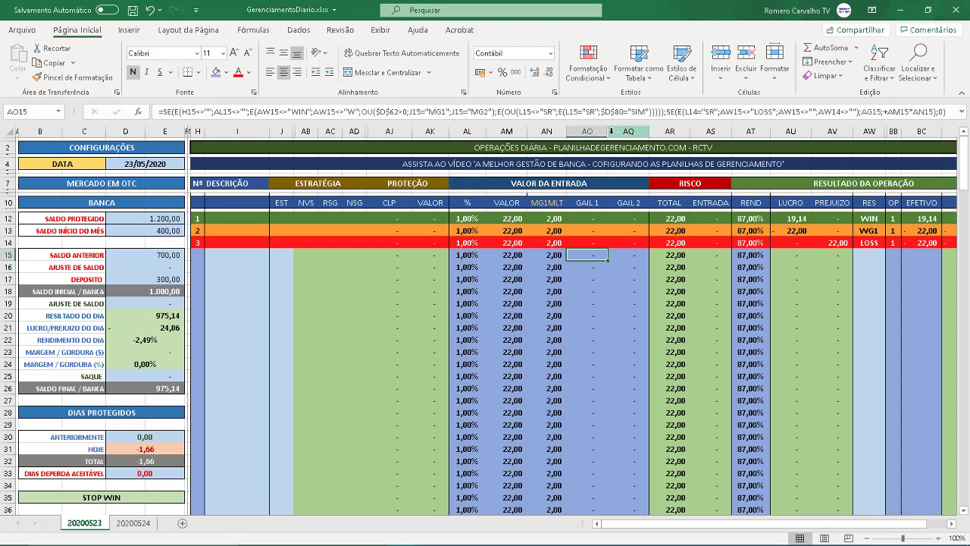
drag(608, 134, 657, 139)
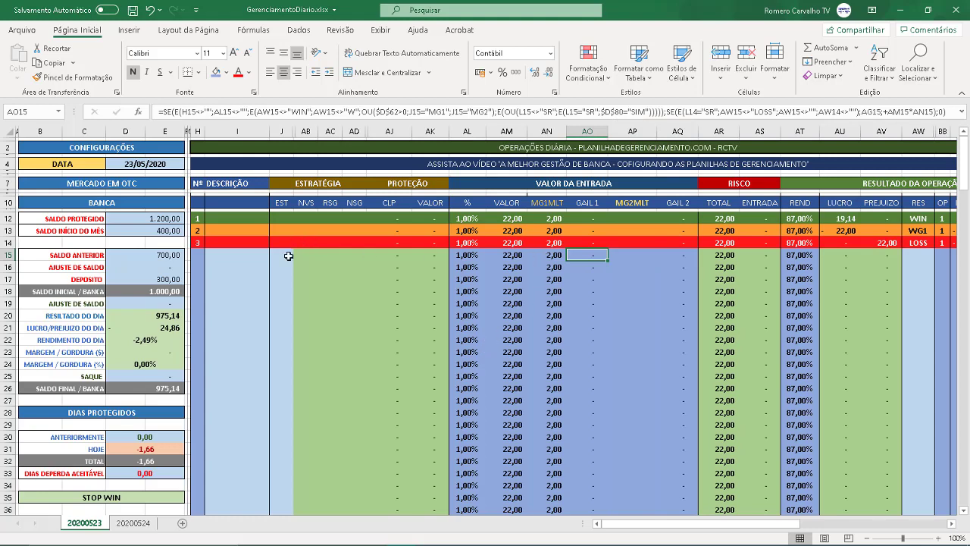
Step: Enter MG1 as the EST strategy in row 15 and set that operation's MG1MLT multiplier to 3
click(287, 255)
text(MG)
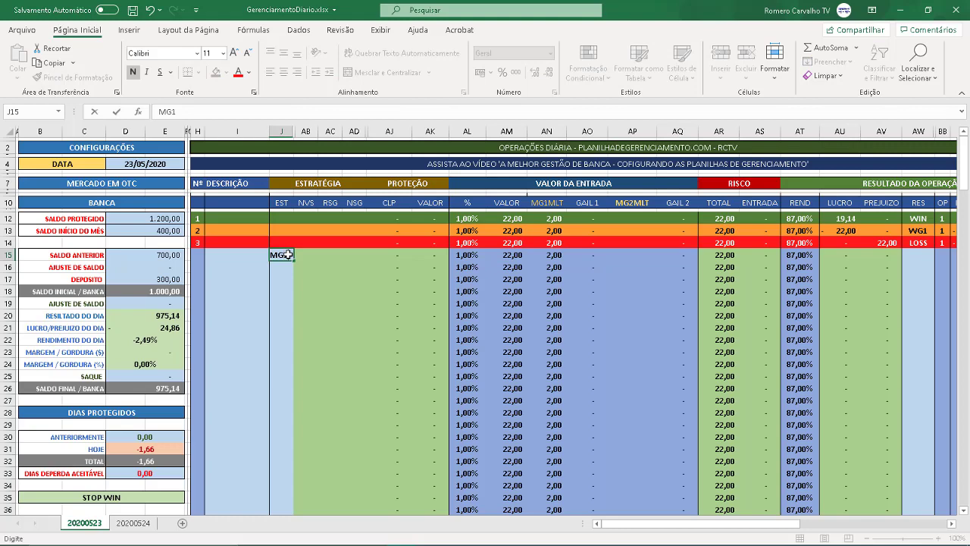
text(1)
key(Return)
click(553, 256)
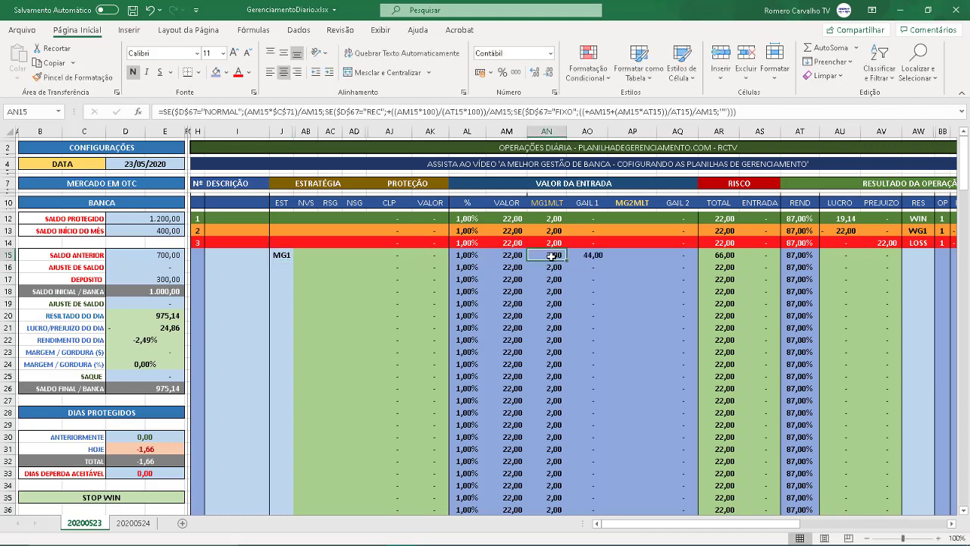
text(3)
key(Return)
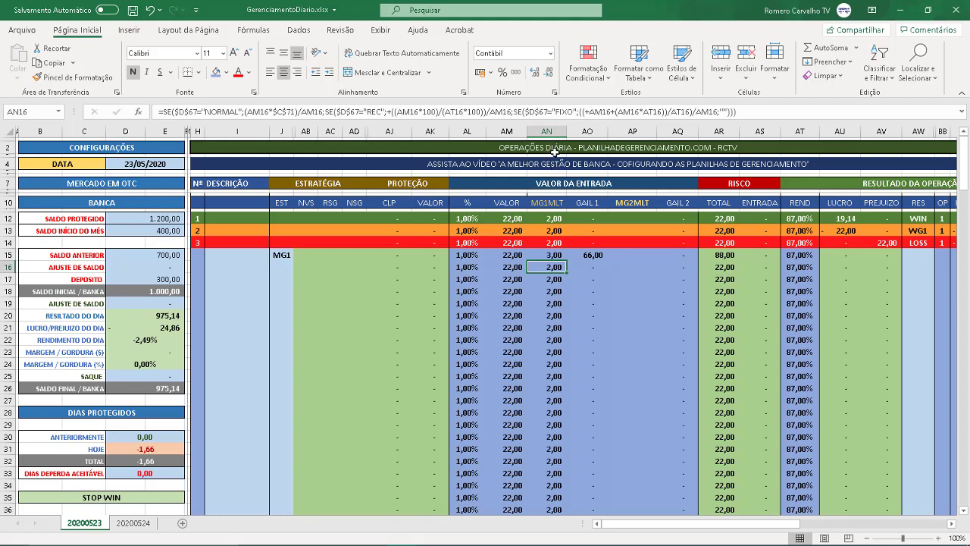
Step: Undo the multiplier and strategy entries in row 15 and the widening of the hidden columns
key(ctrl+z)
key(ctrl+z)
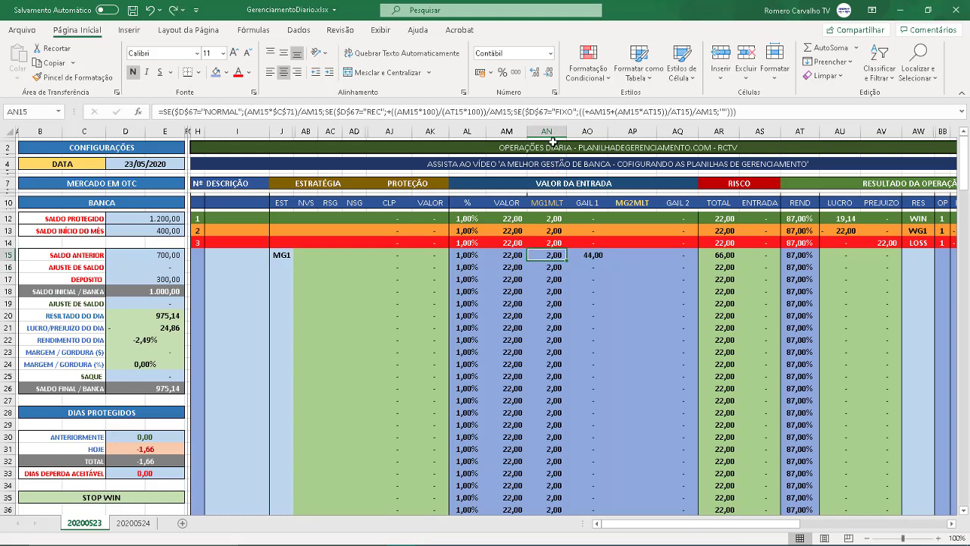
key(ctrl+z)
key(ctrl+z)
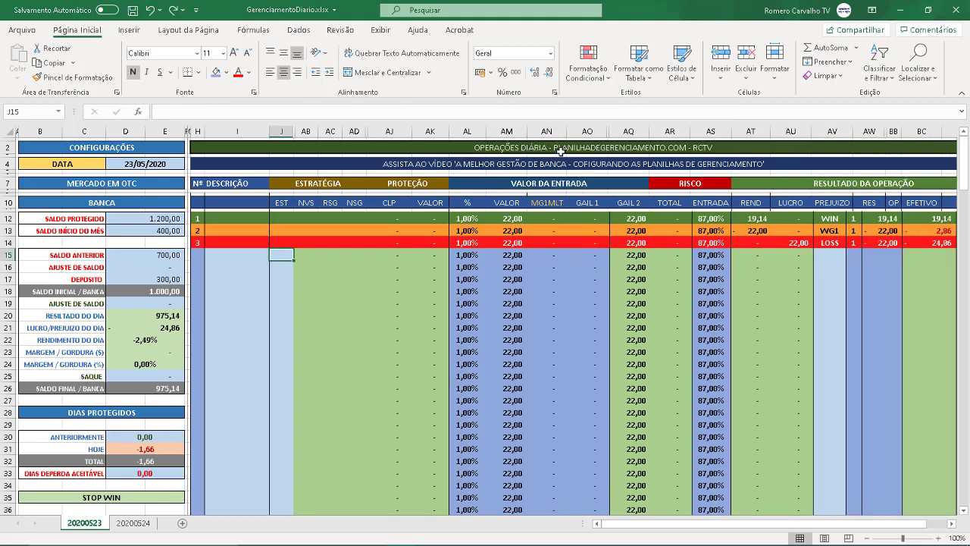
Step: Set the width of the VALOR column AM to 8
click(506, 130)
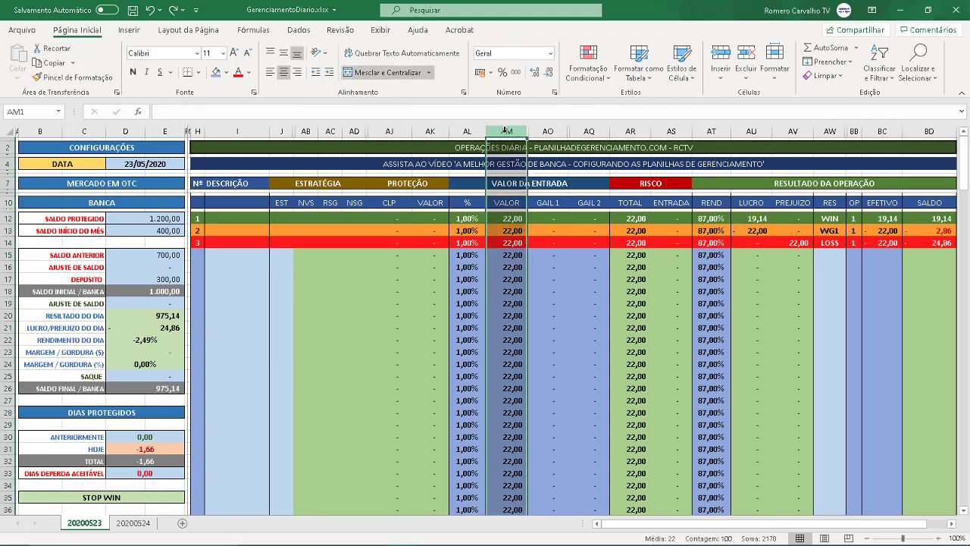
right_click(506, 131)
click(543, 303)
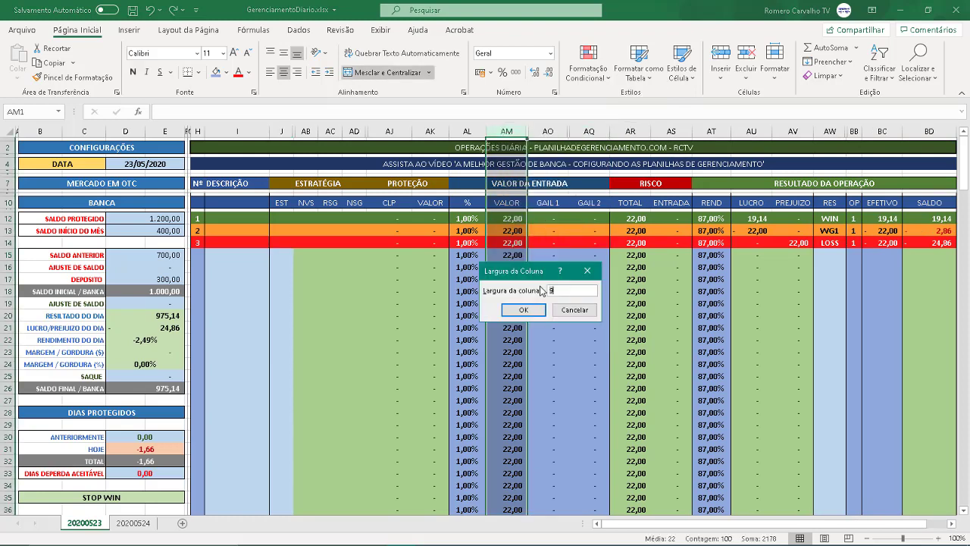
text(8)
key(Return)
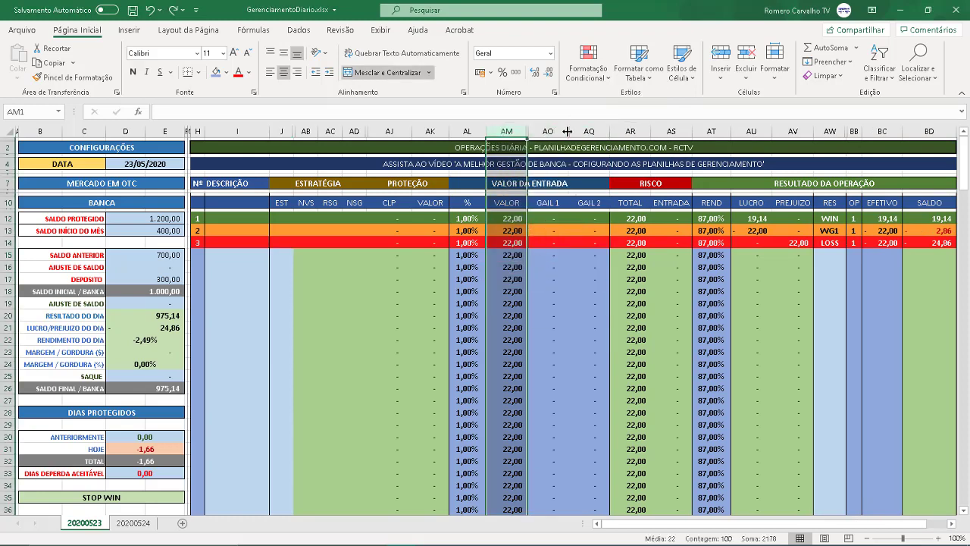
Step: Apply one common column width to AM through AQ to unhide the MG1MLT and MG2MLT columns
drag(515, 131, 580, 132)
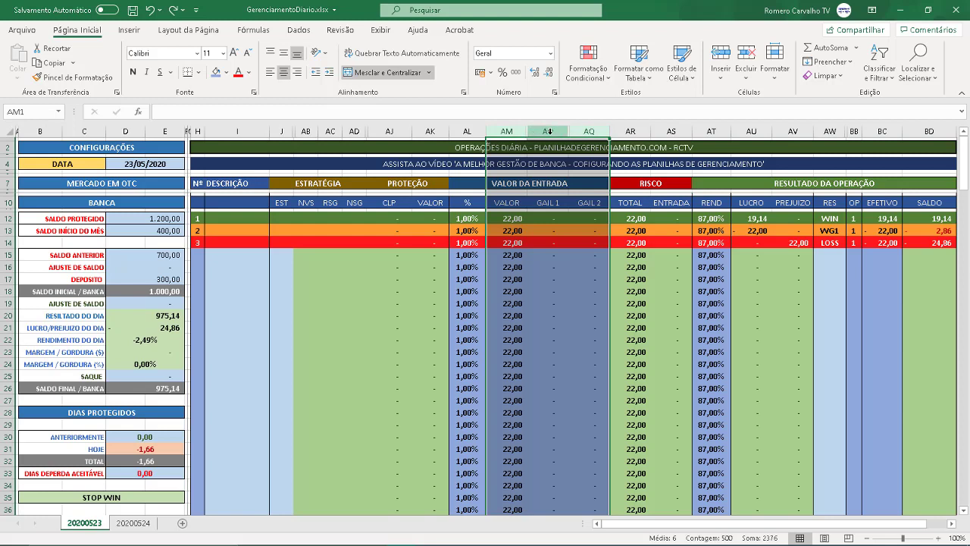
right_click(547, 131)
click(570, 294)
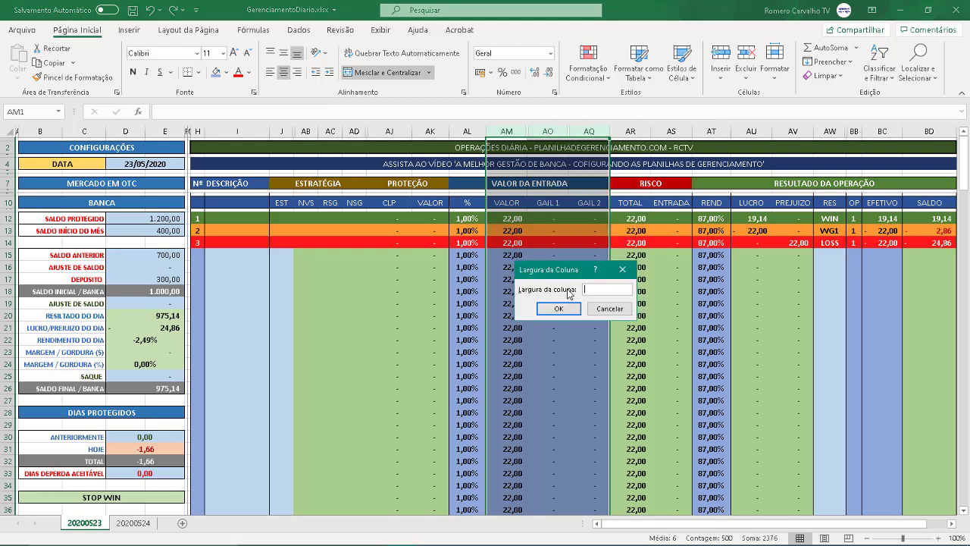
key(Return)
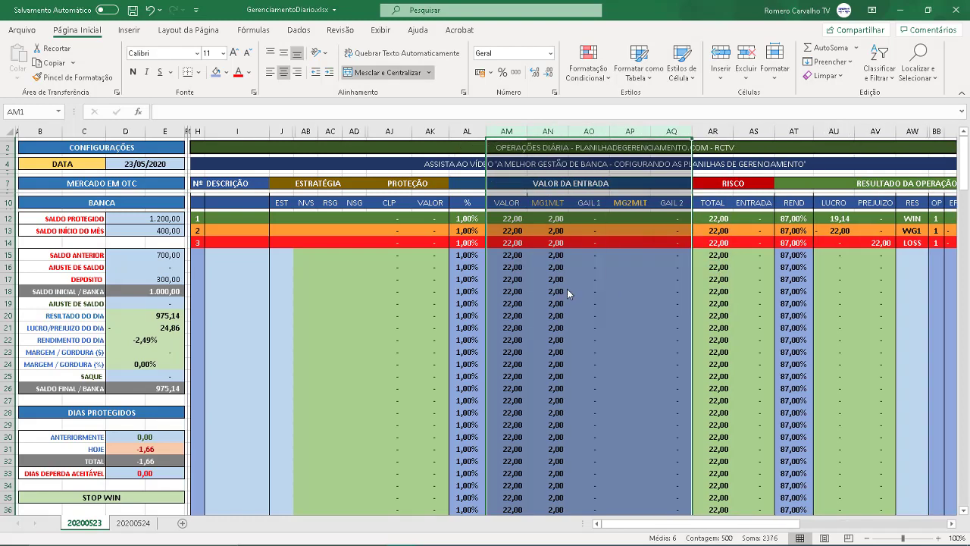
click(559, 280)
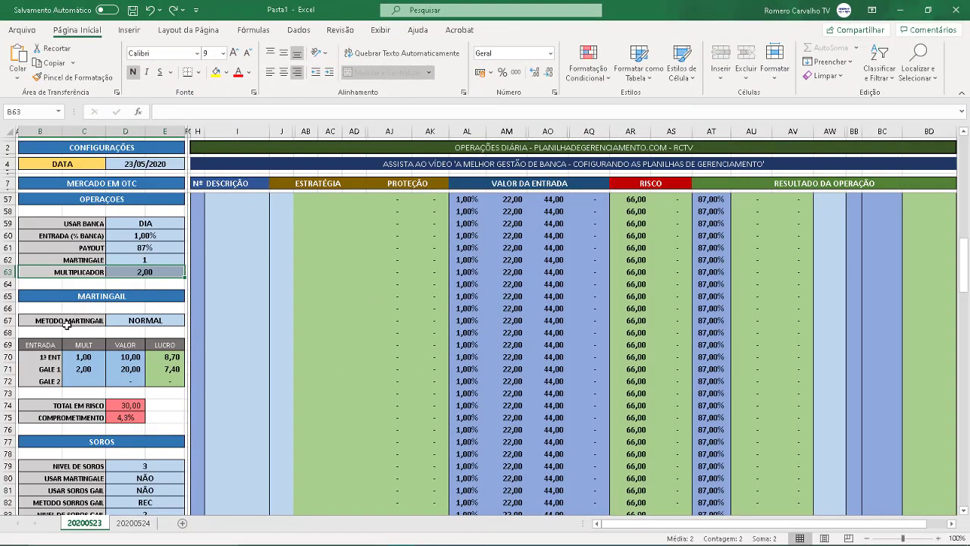
Step: Examine the METODO MARTINGAIL setting and the legend explaining the NORMAL, REC and FIXO methods
click(119, 321)
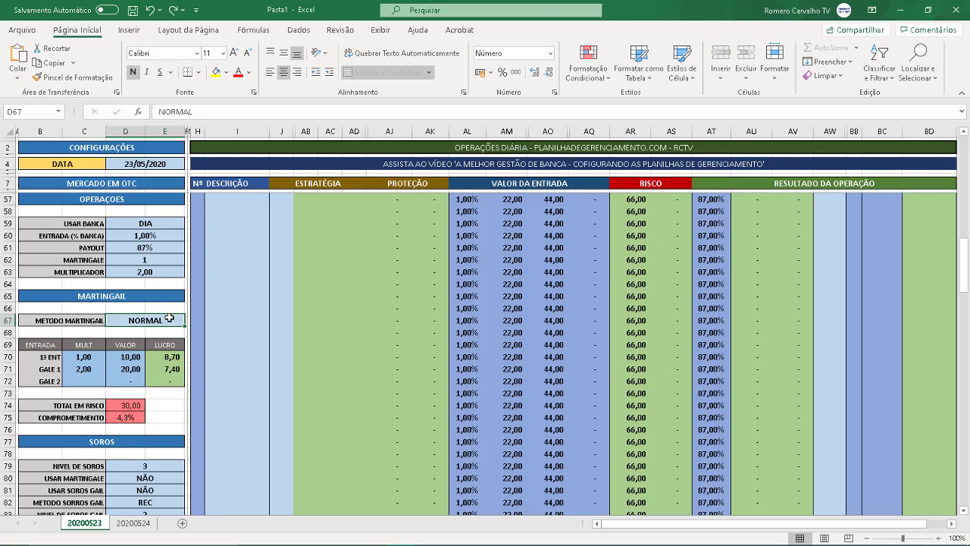
click(159, 271)
click(170, 318)
scroll(445, 286, down, 3)
scroll(445, 286, down, 18)
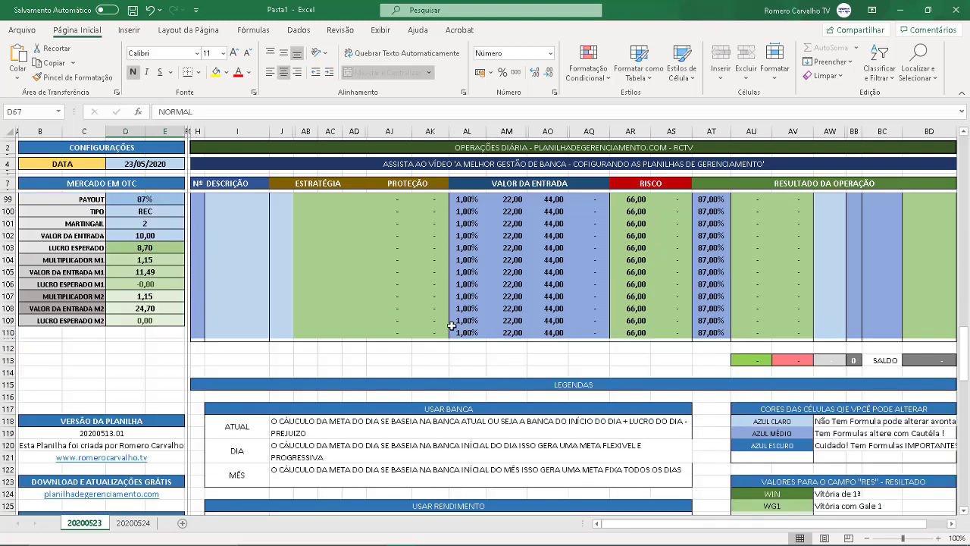
scroll(457, 313, down, 2)
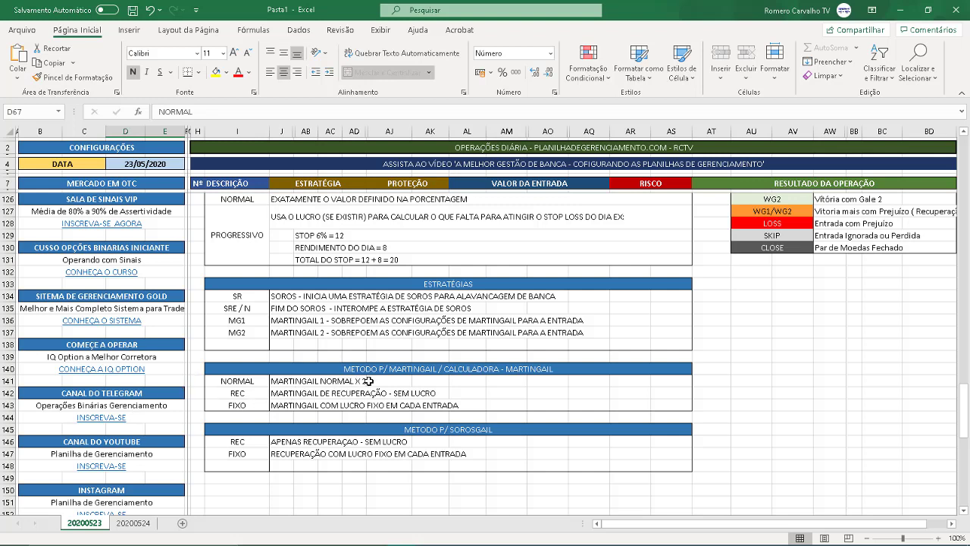
click(252, 395)
click(295, 395)
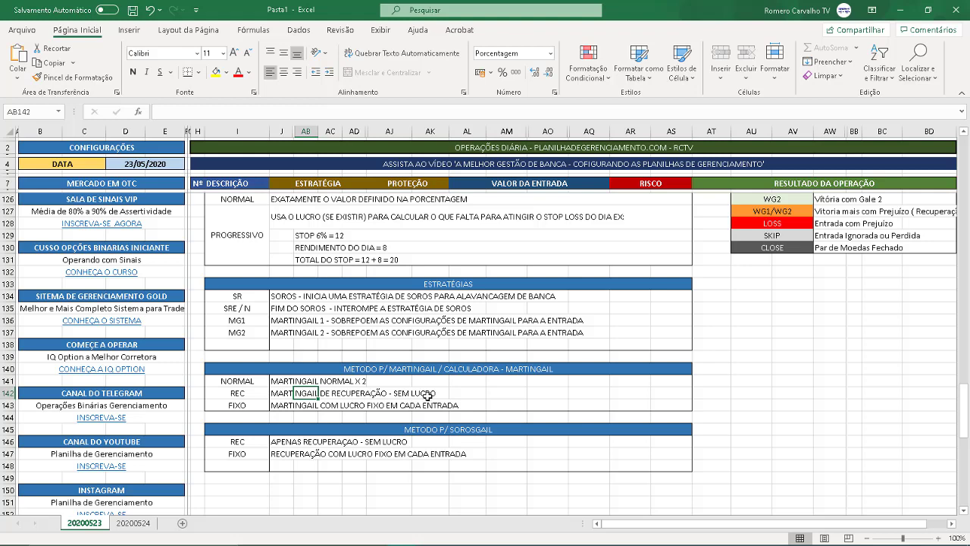
Step: Set METODO MARTINGAIL to REC in the MARTINGAIL settings
scroll(429, 388, up, 20)
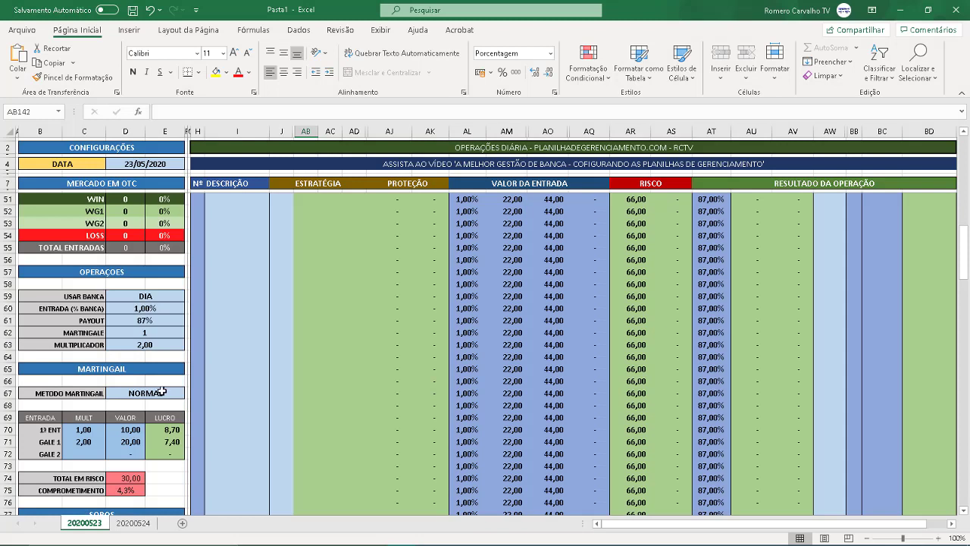
click(161, 391)
text(REC)
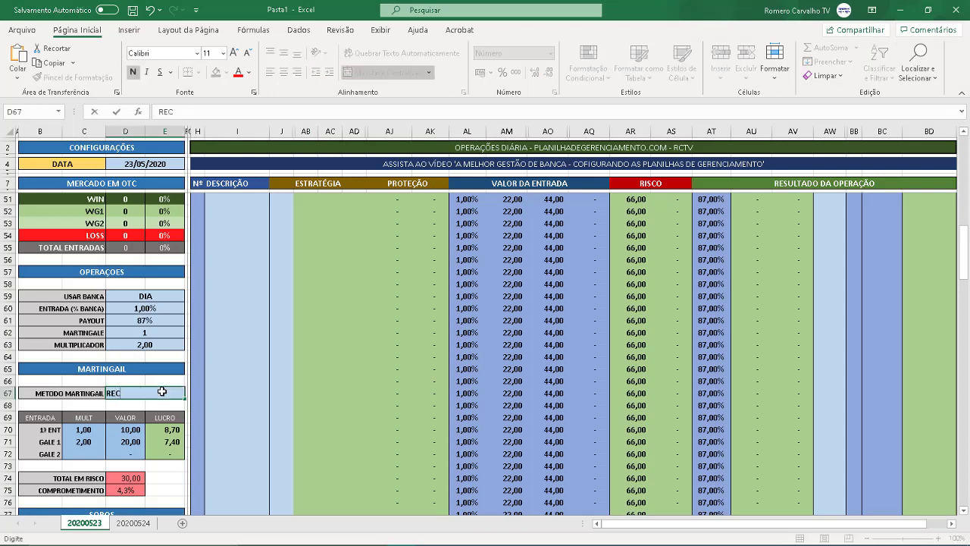
key(Return)
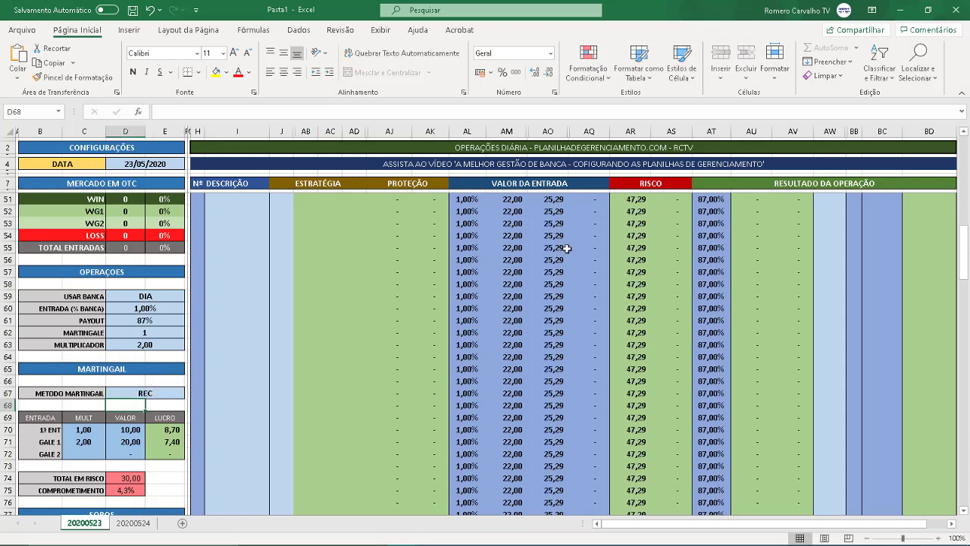
Step: Check the entry value, Gail 1 value and payout percentage of the operation in row 51
click(516, 201)
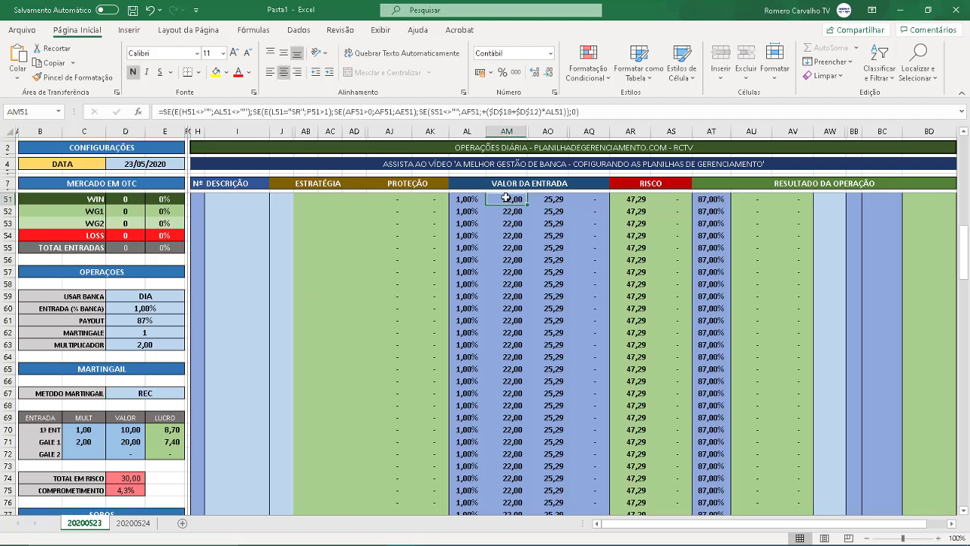
click(549, 198)
click(520, 204)
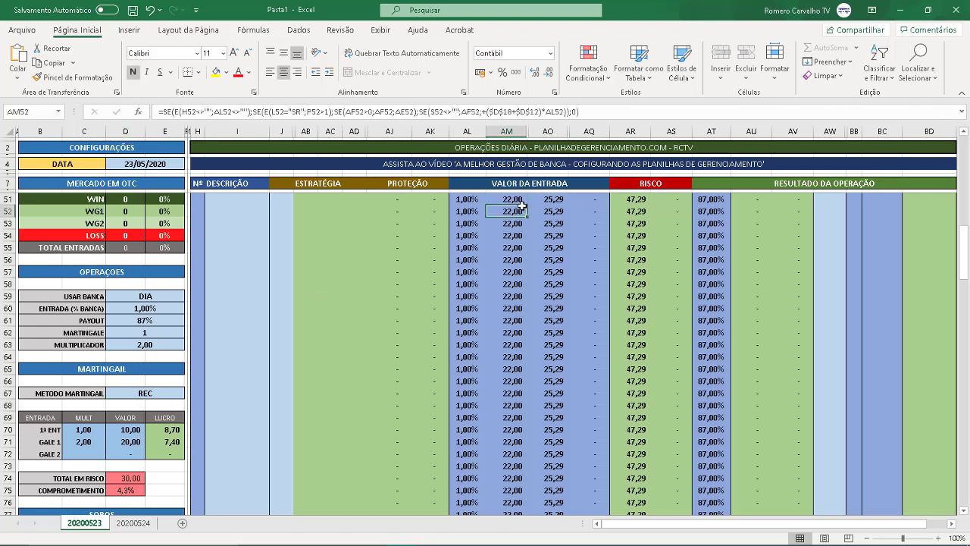
click(544, 198)
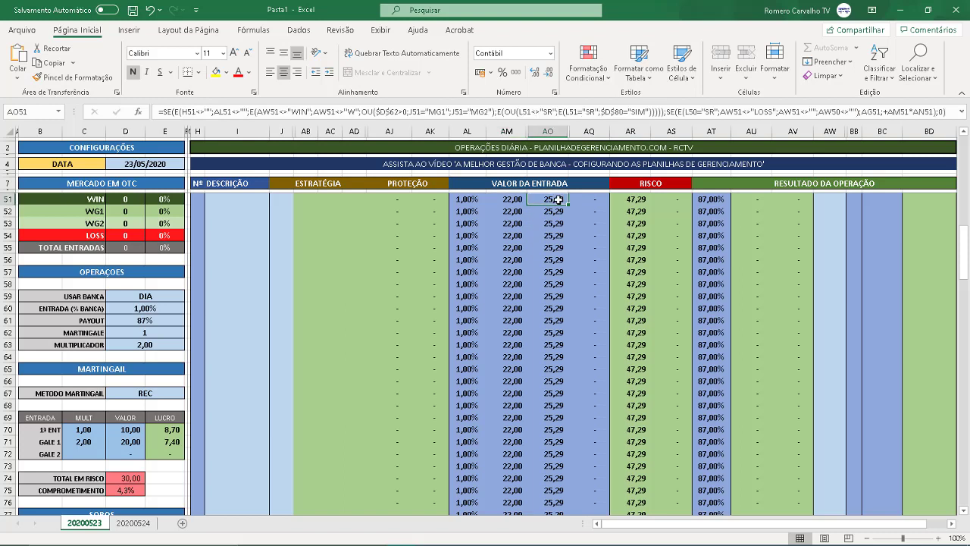
click(704, 200)
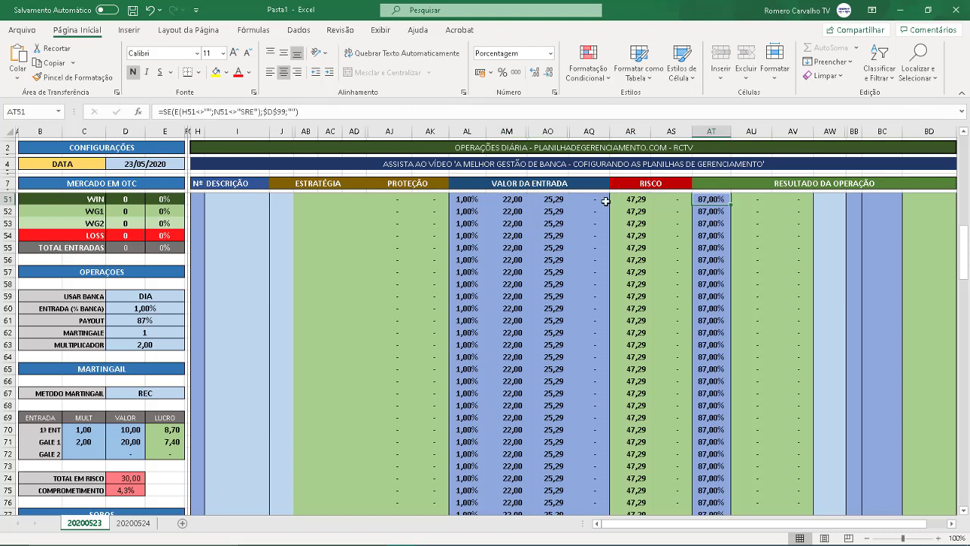
click(561, 199)
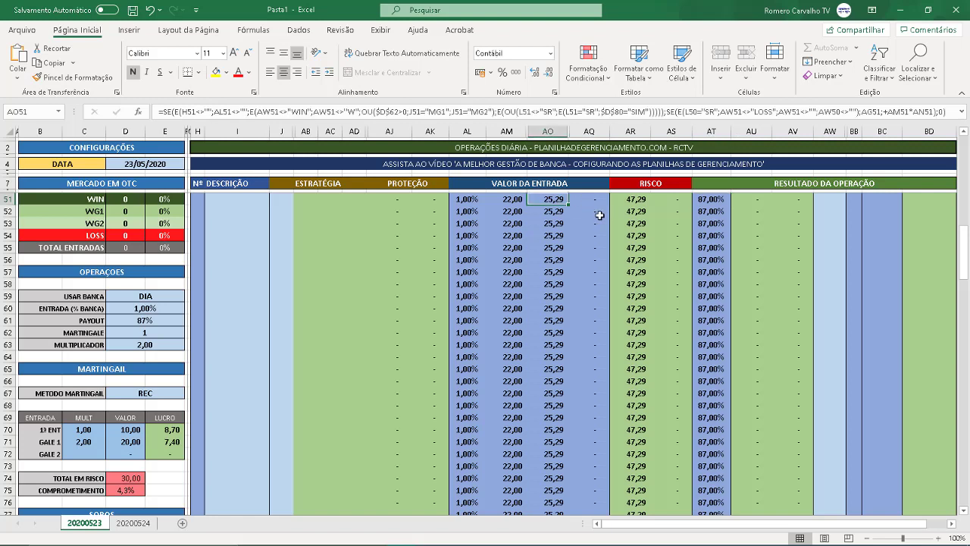
Step: Enter WG1 as the result of the operation in row 51 and check its LUCRO value
click(827, 198)
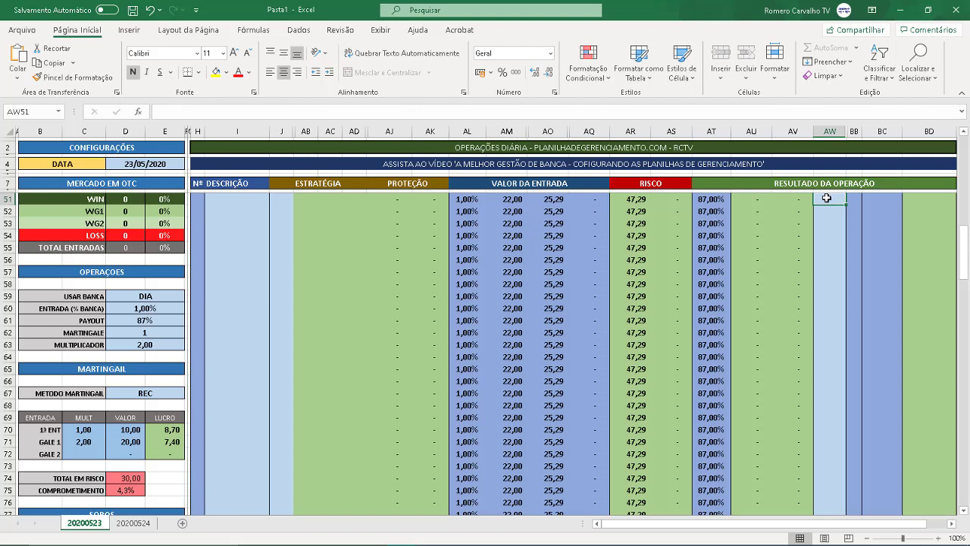
text(WG1)
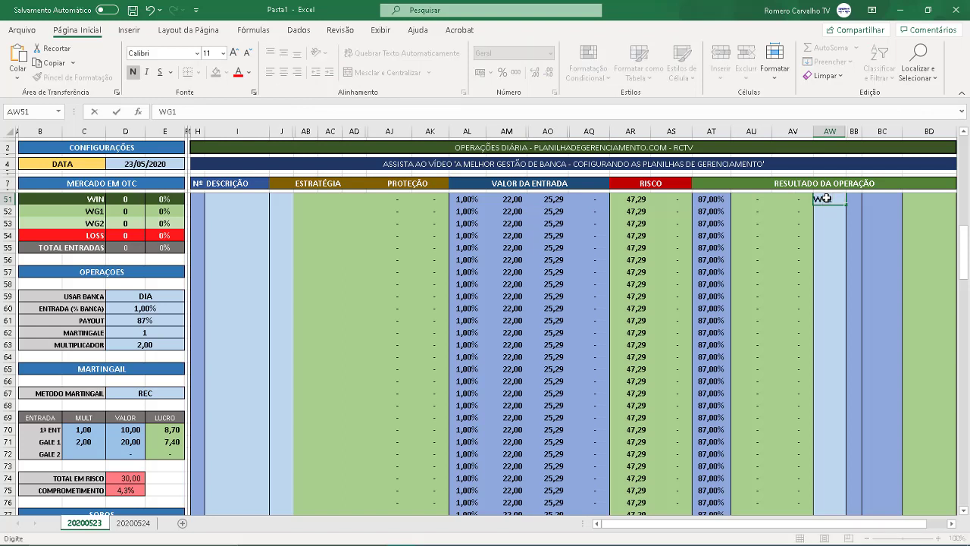
key(Return)
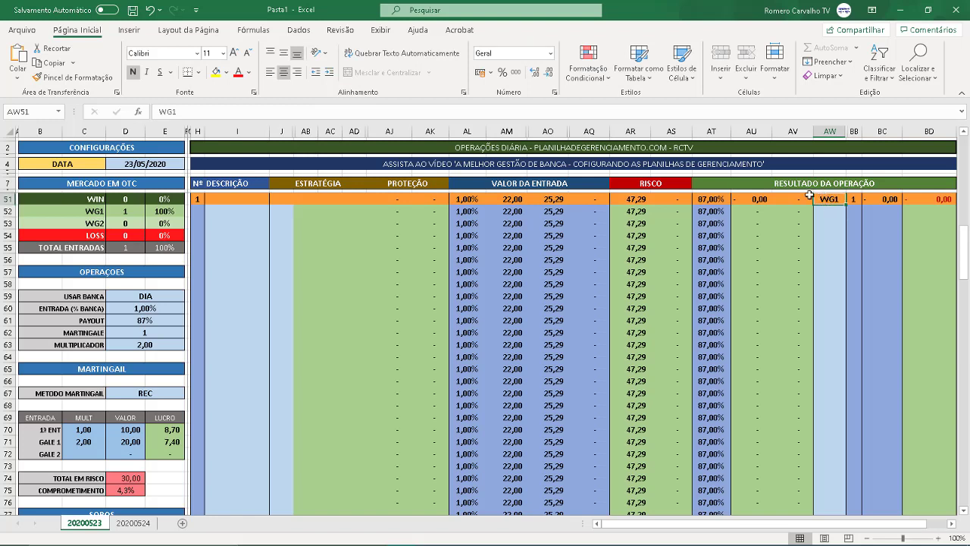
click(757, 200)
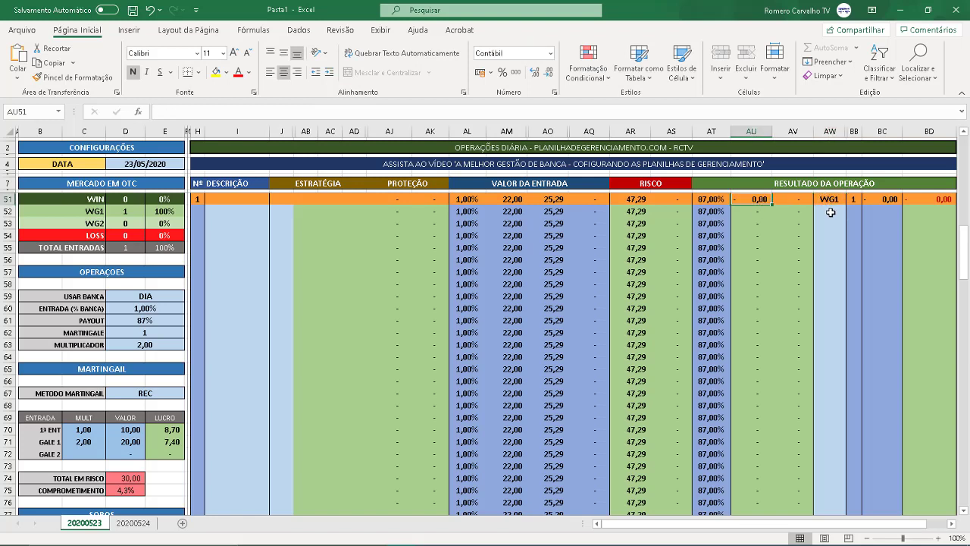
Step: Check the entry values of the operation in row 51 and set METODO MARTINGAIL to NORMAL
click(520, 202)
click(555, 199)
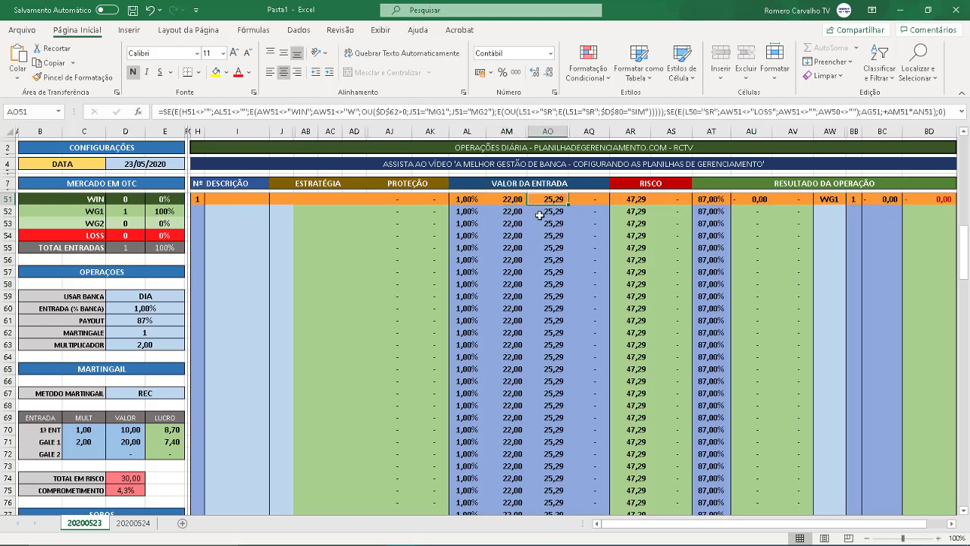
click(162, 392)
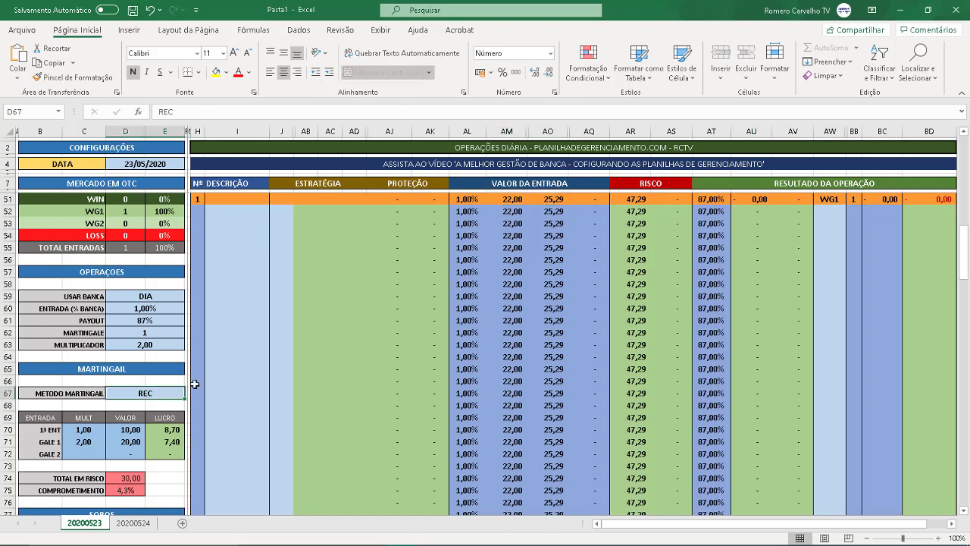
text(NO)
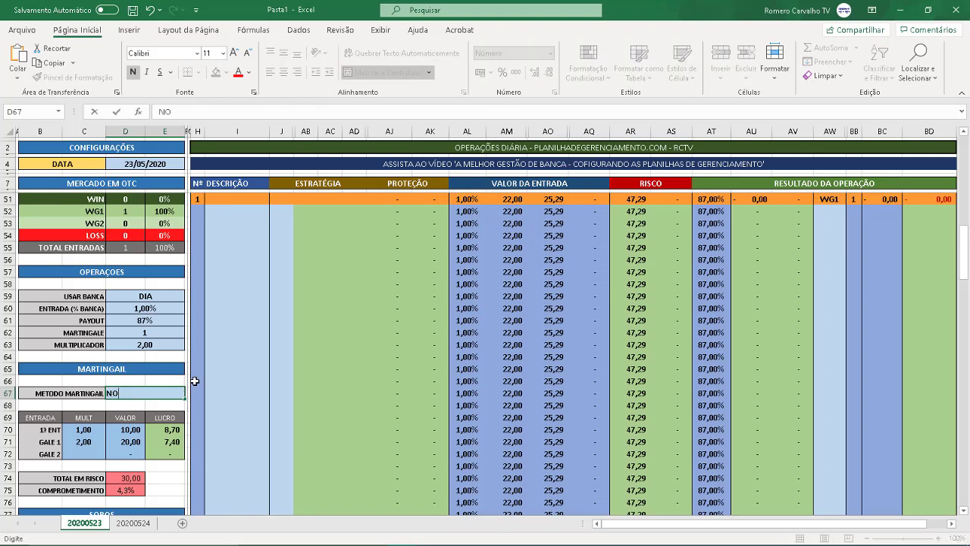
text(RMAL)
key(Return)
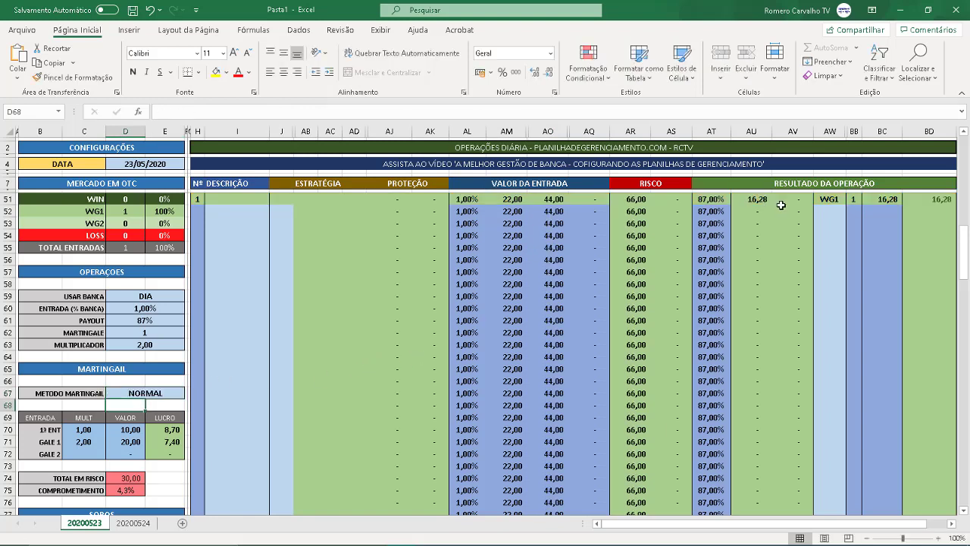
Step: Change the result of the operation in row 51 to WIN and check its profit value
click(826, 201)
text(W)
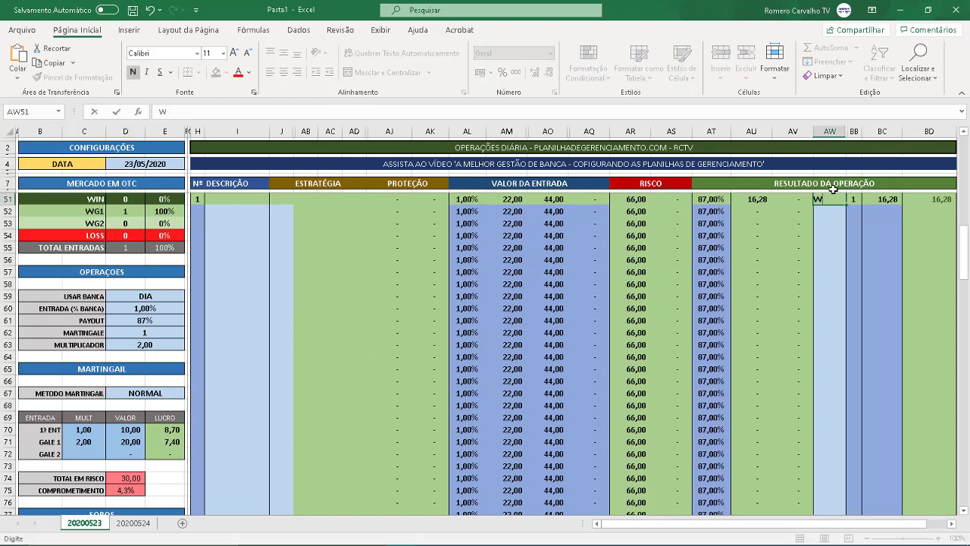
text(IN)
key(Return)
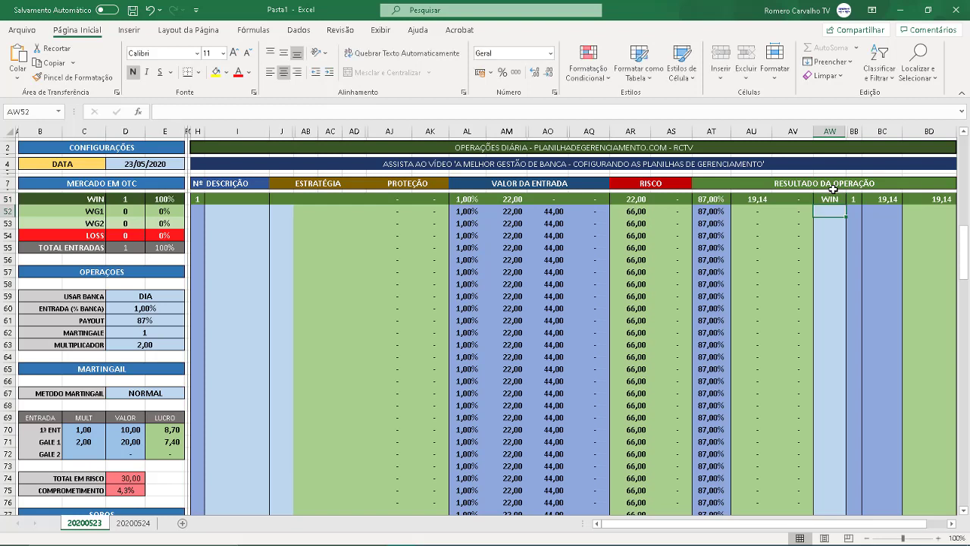
click(767, 199)
Step: Enter WG1 as the result of the operation in row 52 and check its profit value
click(840, 209)
text(WG)
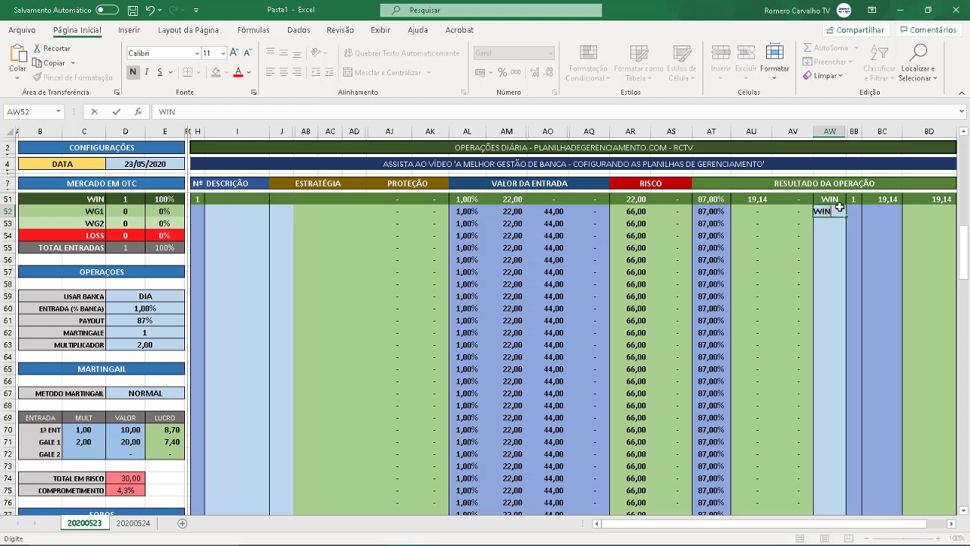
text(1)
key(Return)
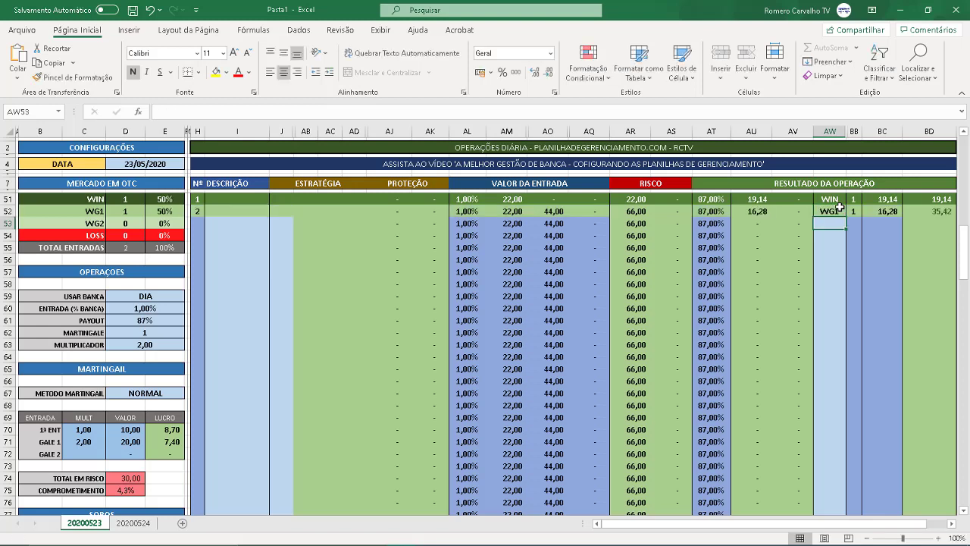
click(747, 213)
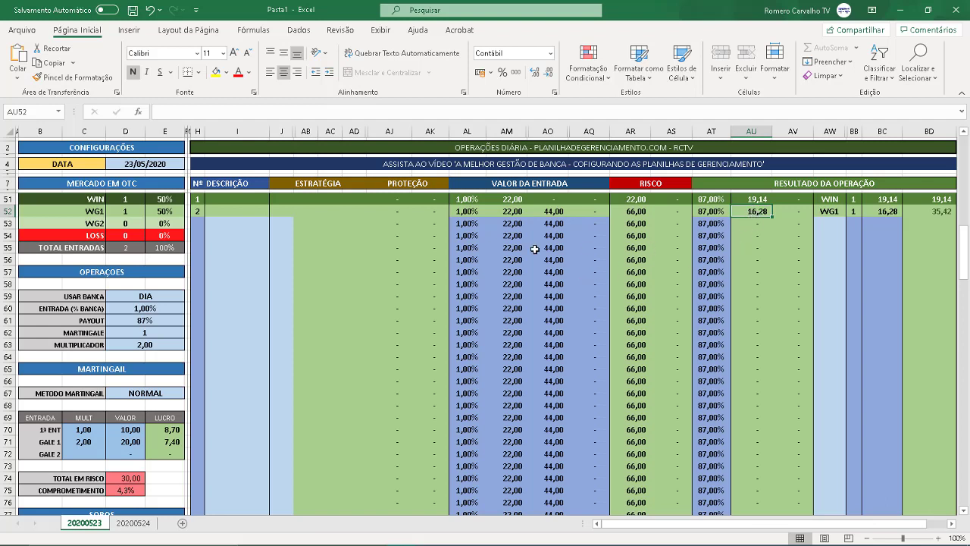
Step: Review the legend of the Martingale methods and set METODO MARTINGAIL to FIXO
click(154, 393)
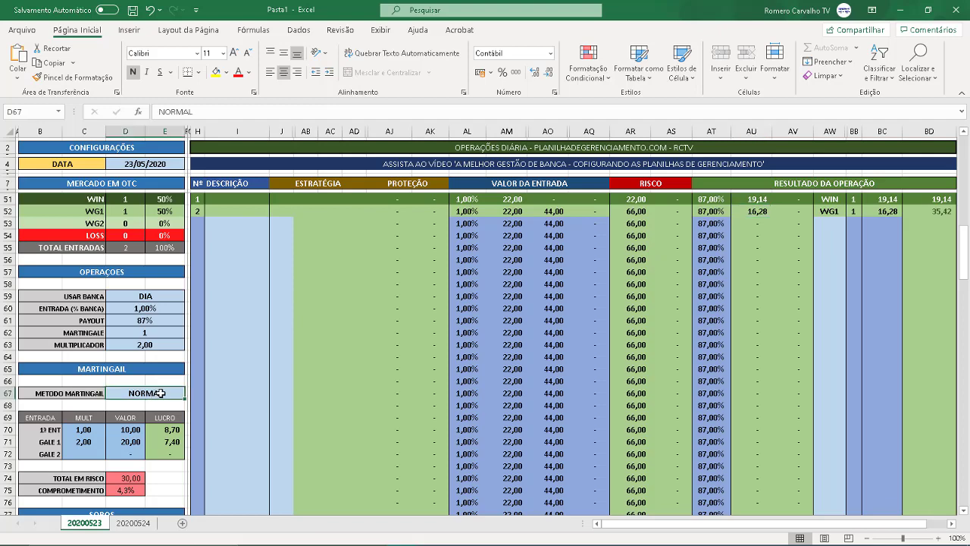
scroll(434, 345, down, 1)
scroll(435, 345, down, 20)
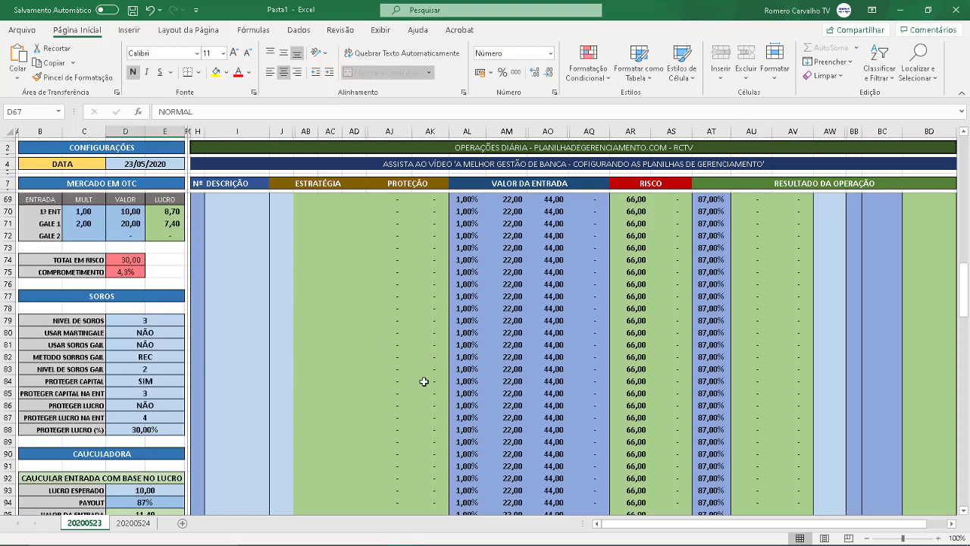
scroll(422, 400, down, 2)
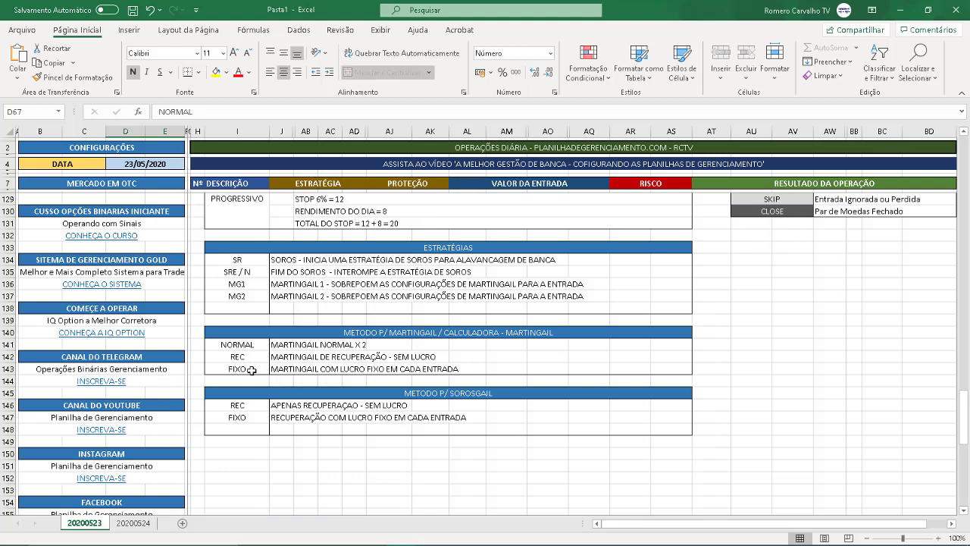
scroll(378, 373, up, 13)
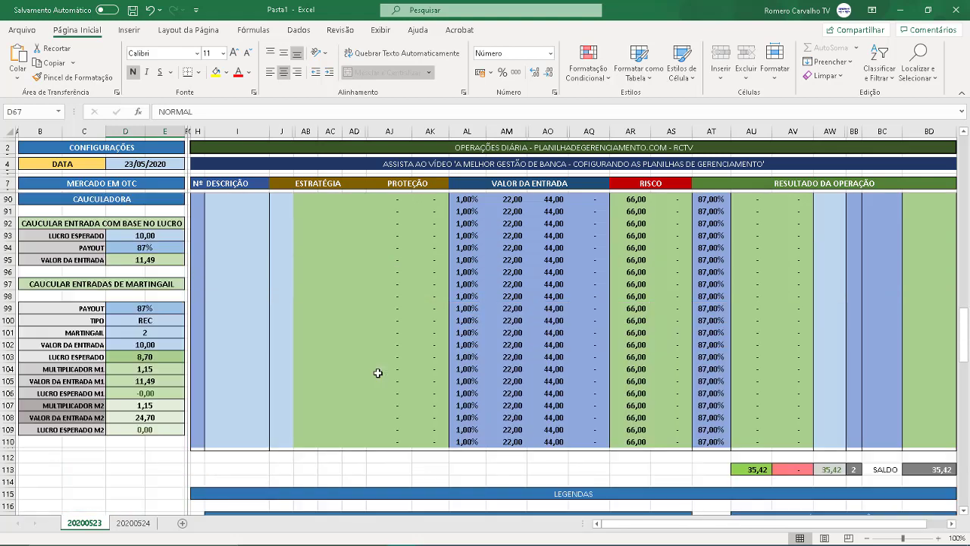
scroll(378, 373, up, 17)
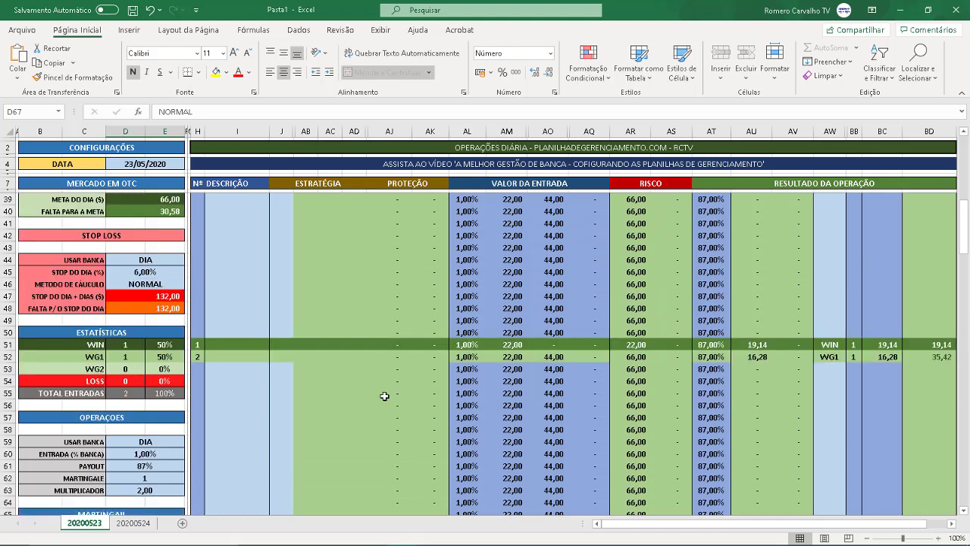
scroll(384, 396, down, 4)
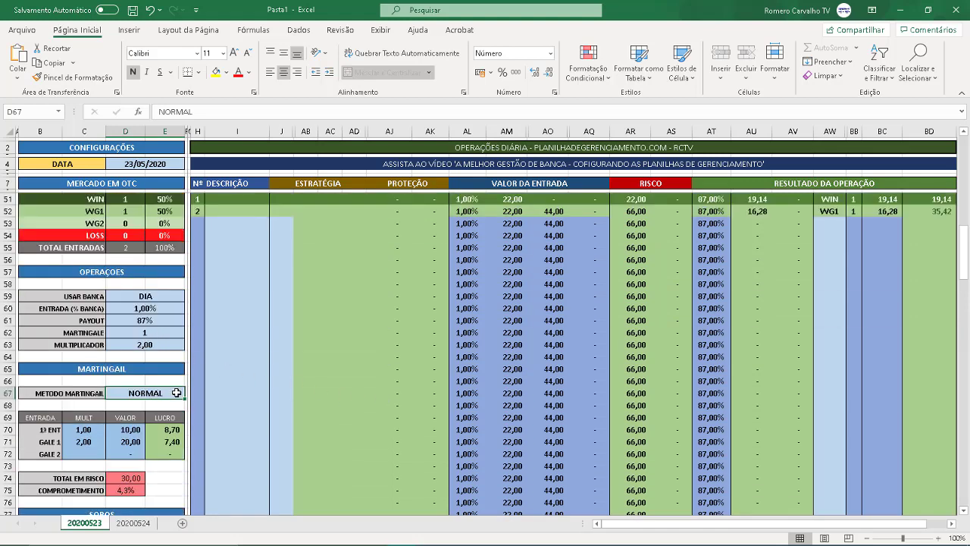
text(FIXO)
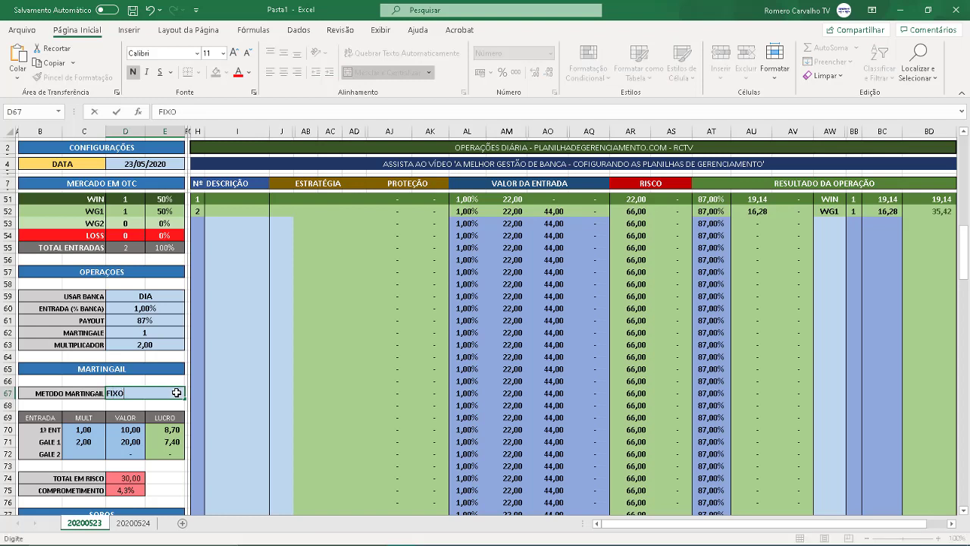
key(Return)
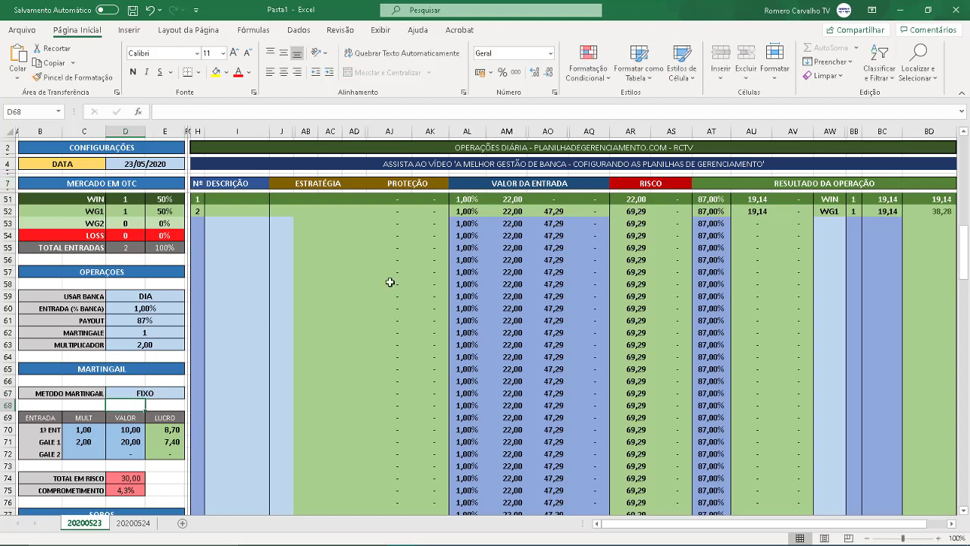
Step: Compare the profits of the operations in rows 51 and 52, and examine row 52's payout, Gale 1 entry and risk values
click(558, 214)
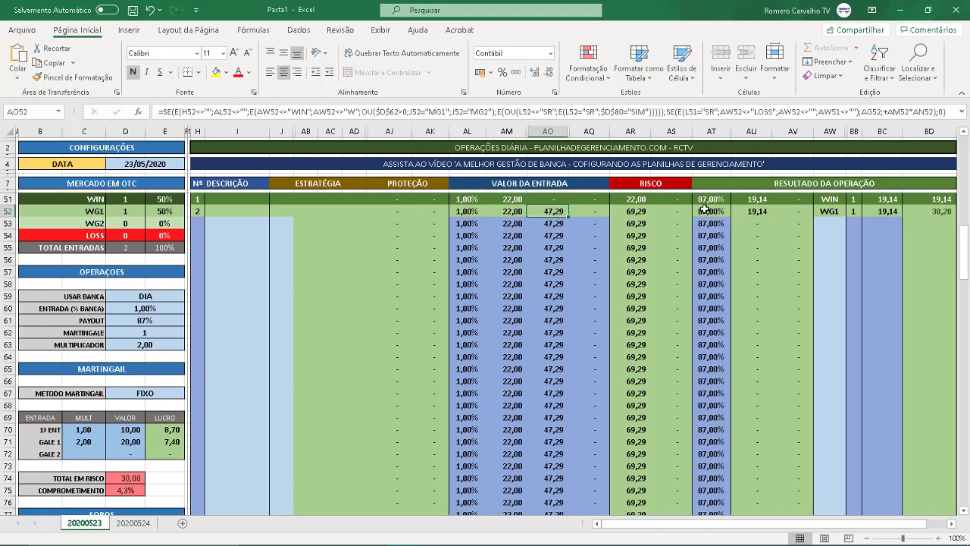
click(746, 211)
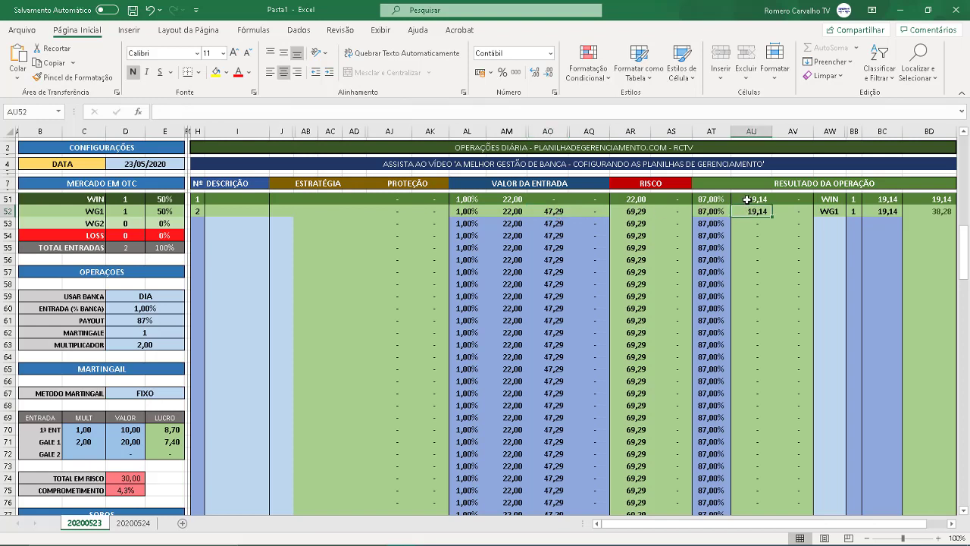
click(747, 199)
click(754, 217)
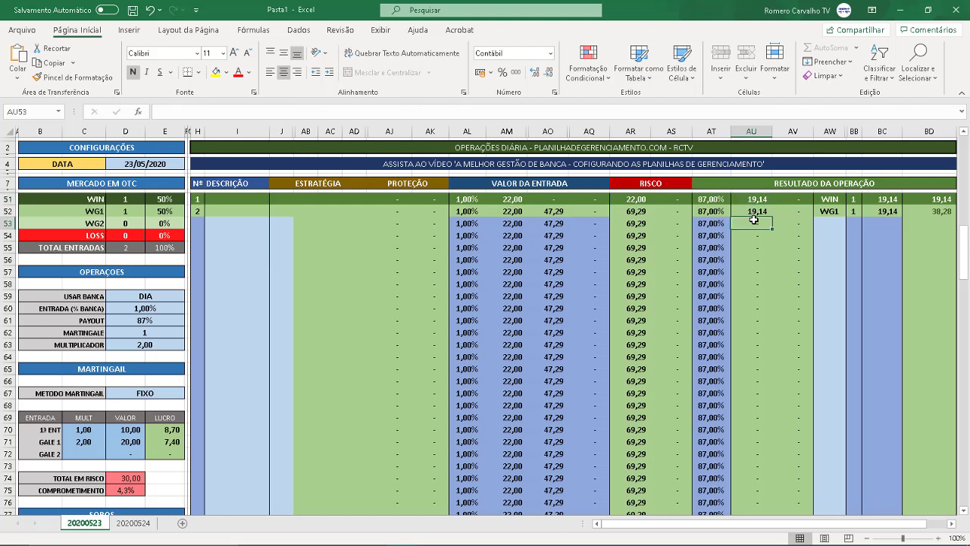
click(751, 201)
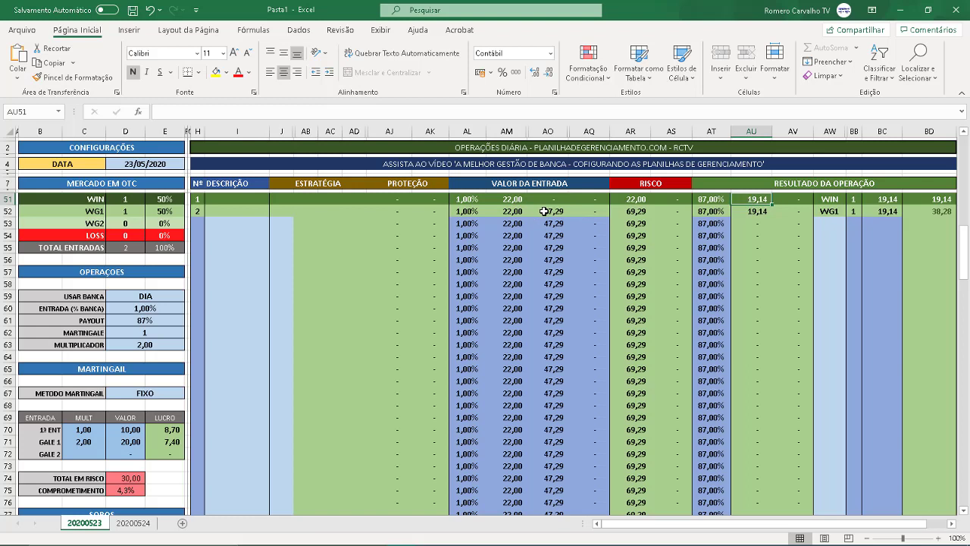
click(749, 215)
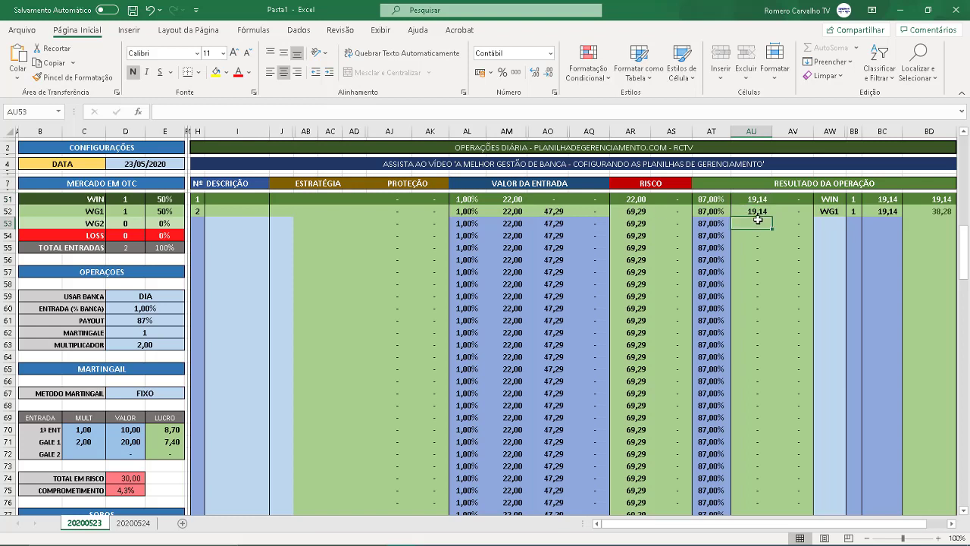
click(707, 212)
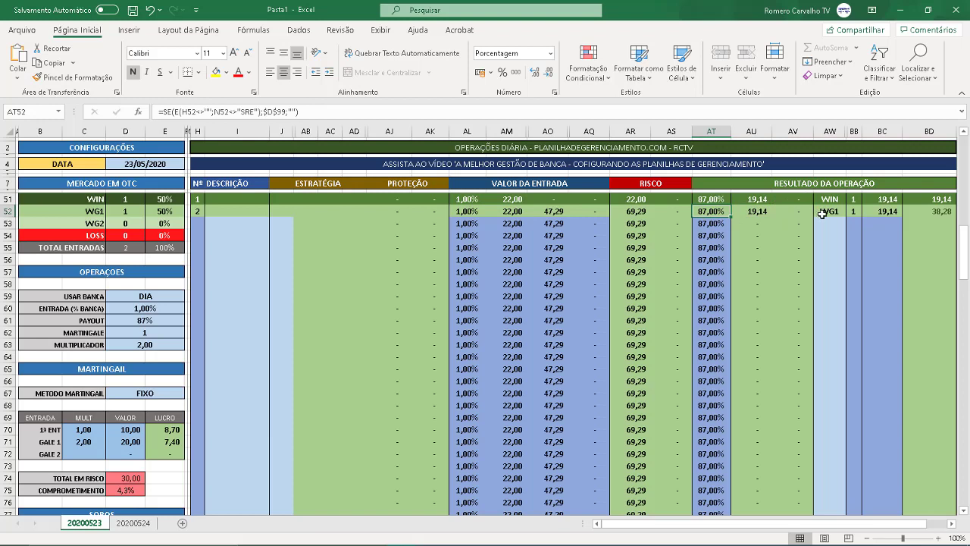
click(555, 212)
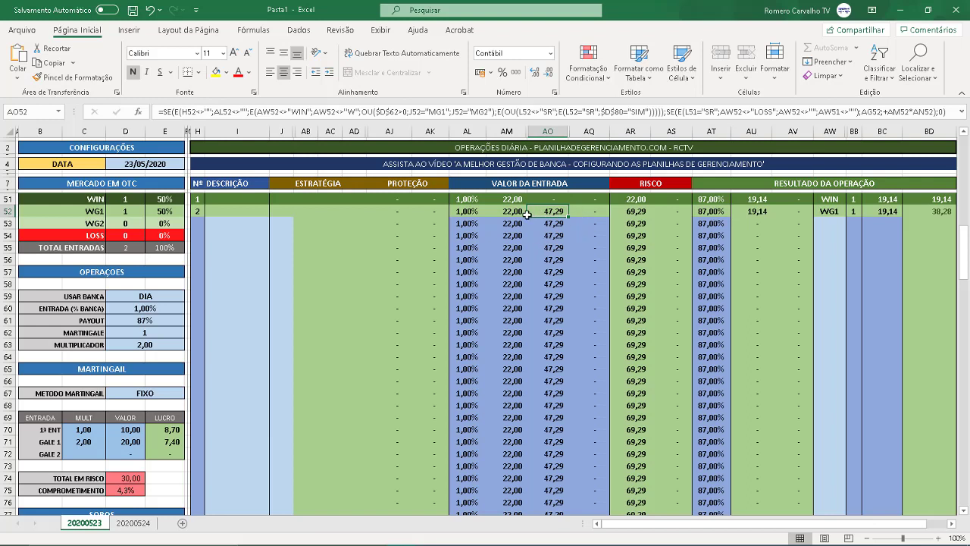
click(646, 211)
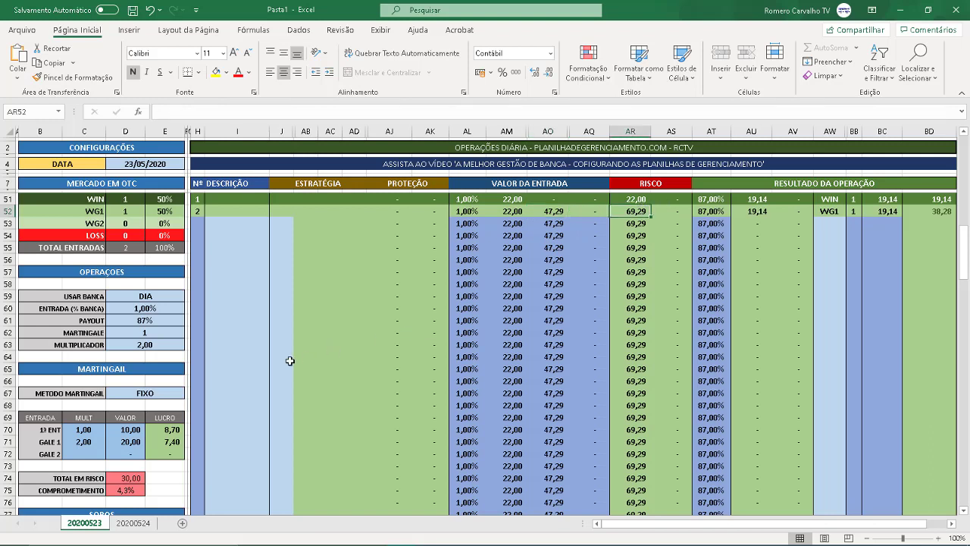
Step: Set METODO MARTINGAIL back to NORMAL in the MARTINGAIL settings
click(169, 390)
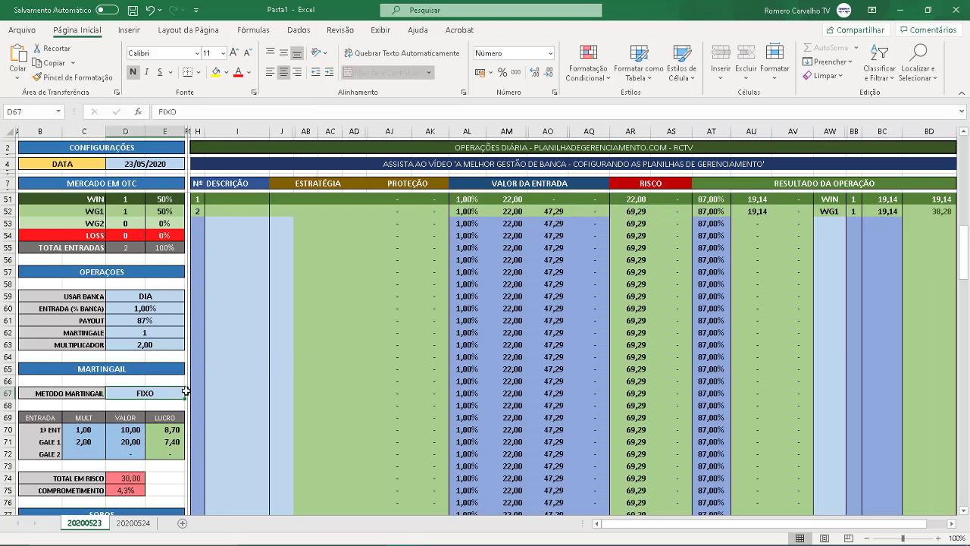
text(NORM)
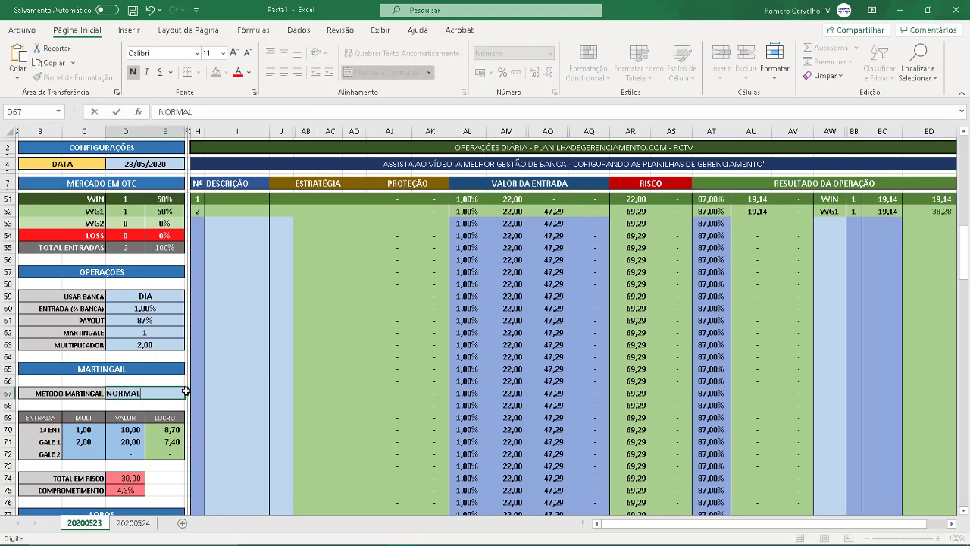
text(AL)
key(Return)
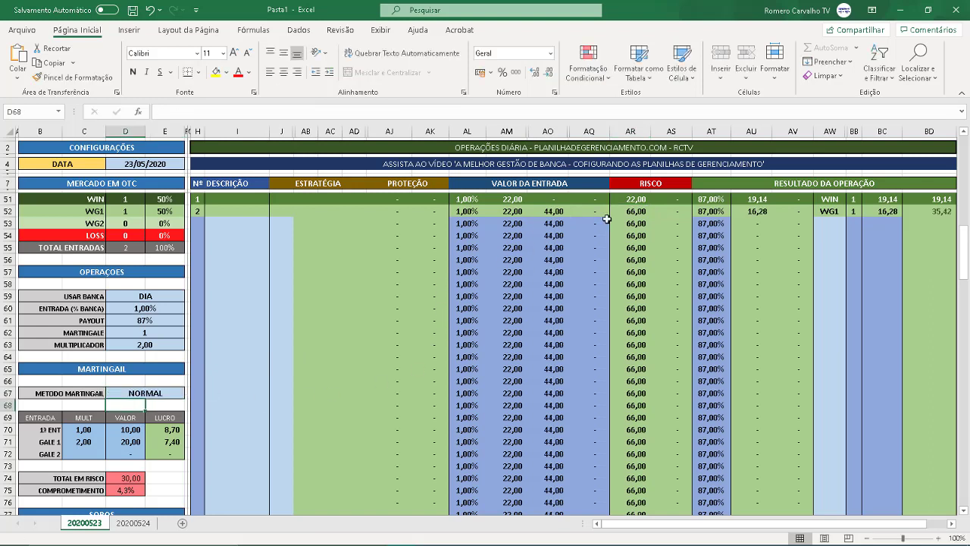
Step: Try REC as the METODO MARTINGAIL, check its effect on row 52 and undo the change
click(155, 384)
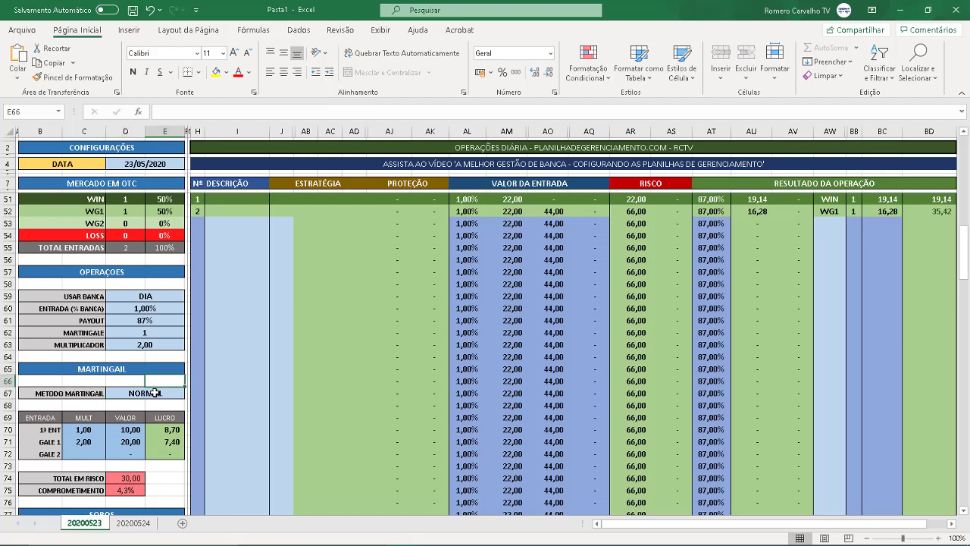
click(155, 392)
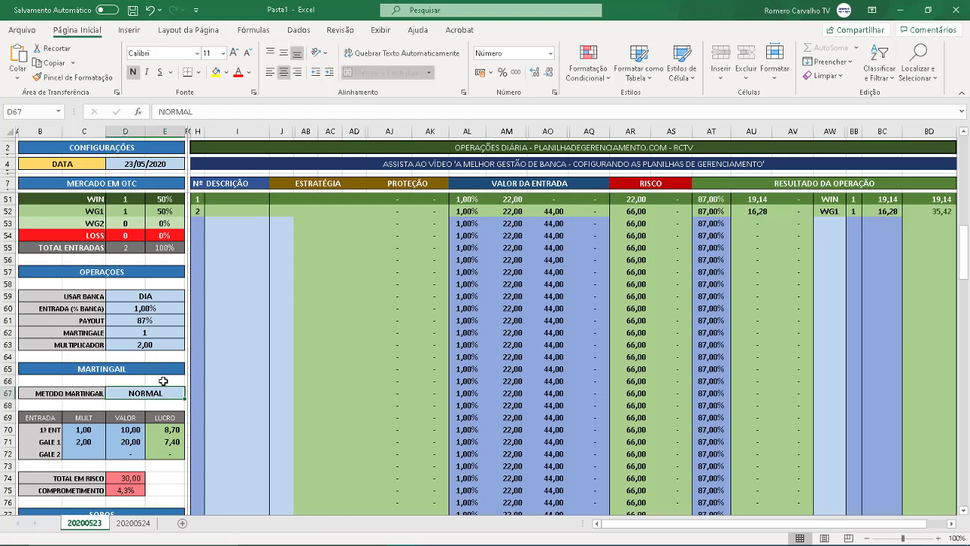
text(REC)
key(Return)
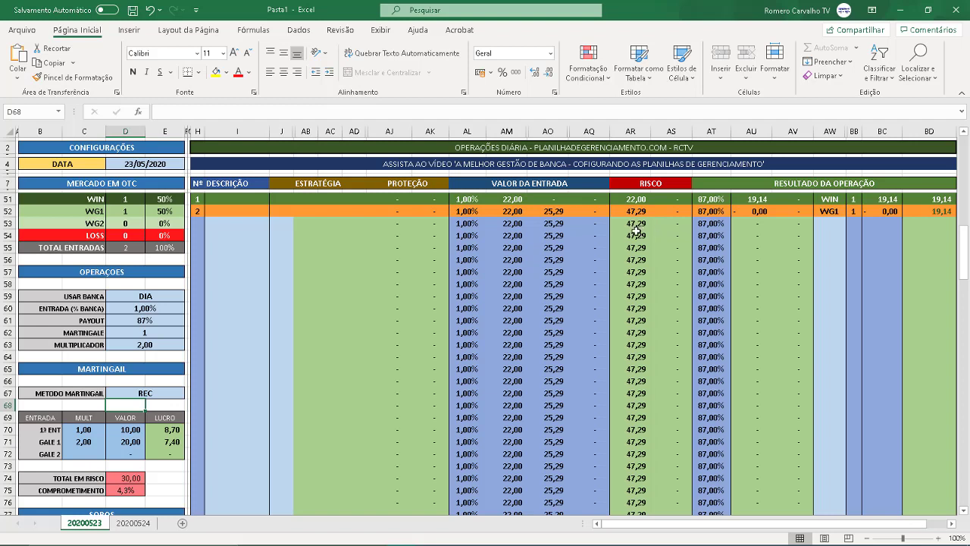
key(ctrl+z)
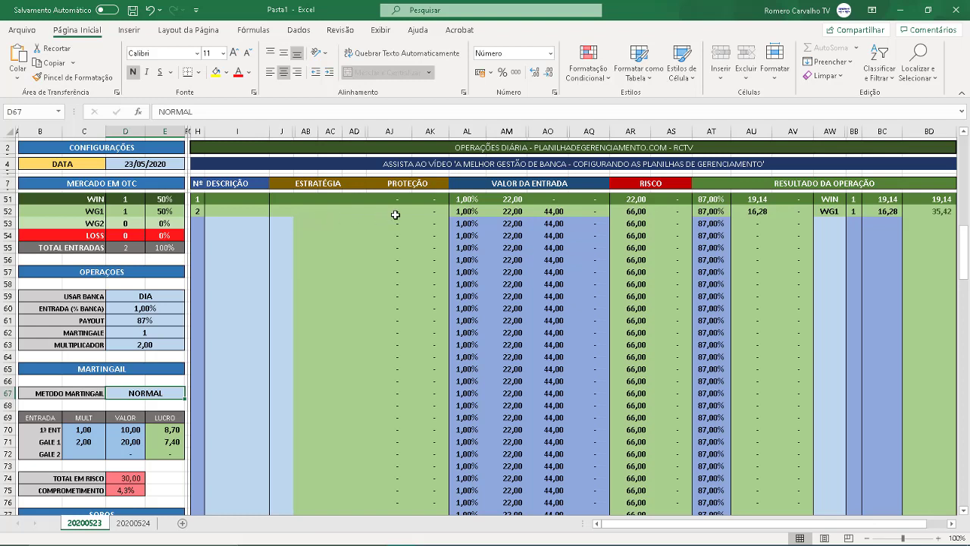
Step: Compare the entry values in rows 51 and 52, and enter LOSS as the result of the operation in row 53, checking its loss
click(557, 198)
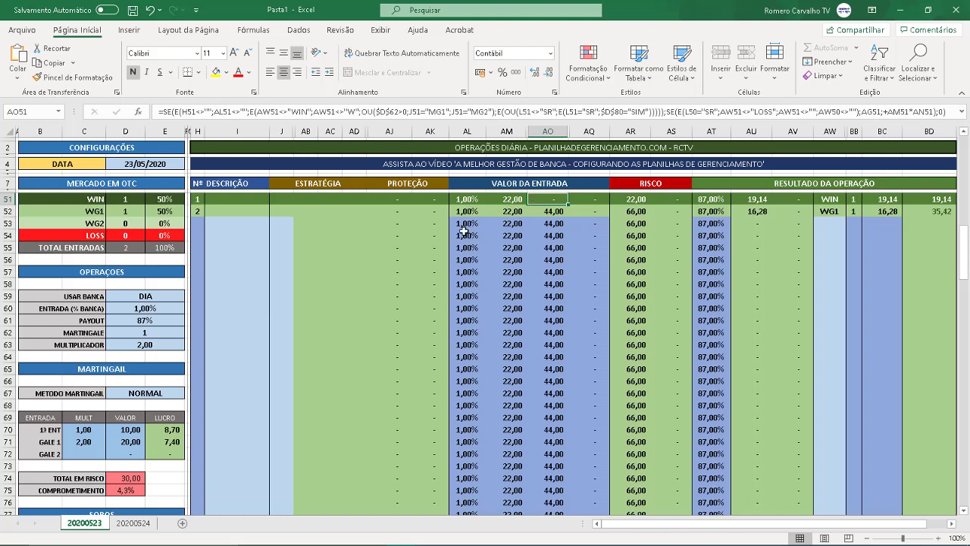
click(515, 203)
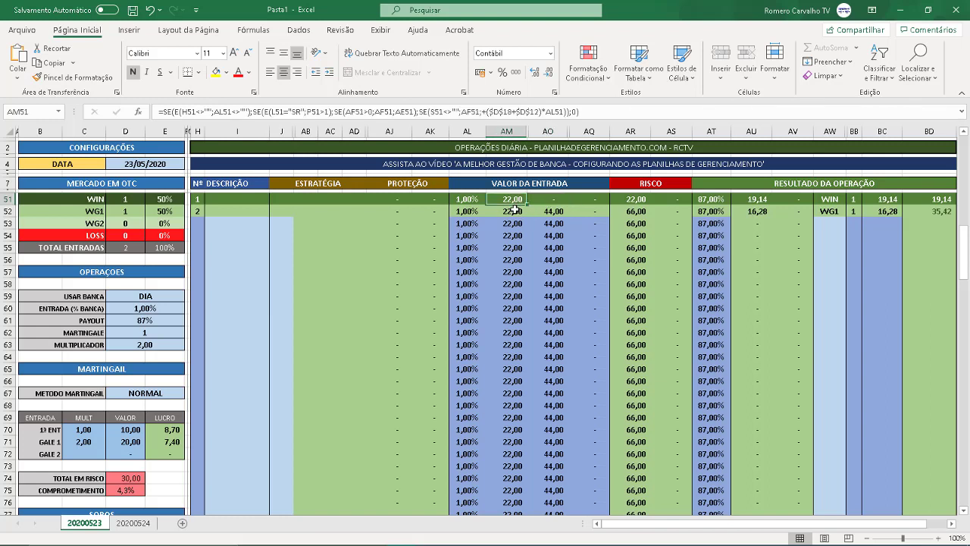
click(514, 210)
click(549, 210)
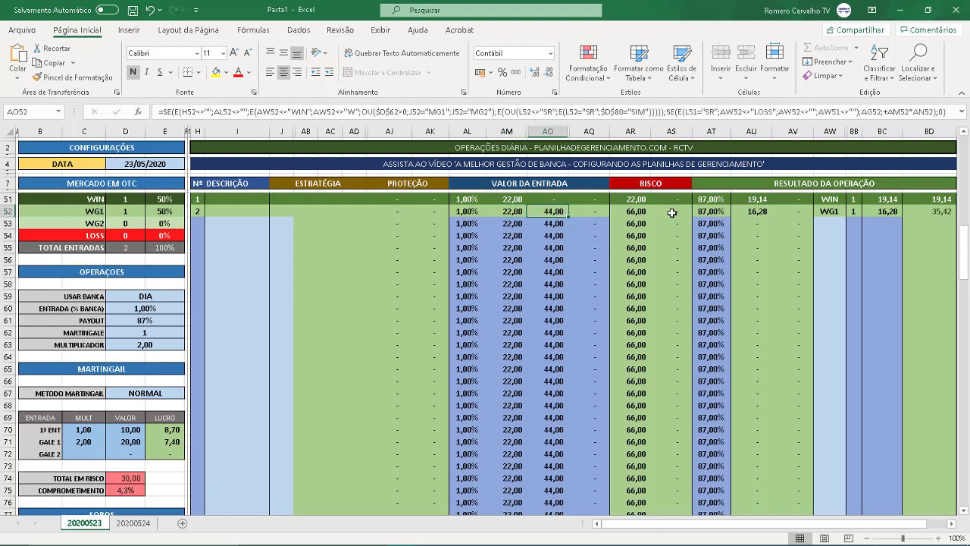
click(826, 221)
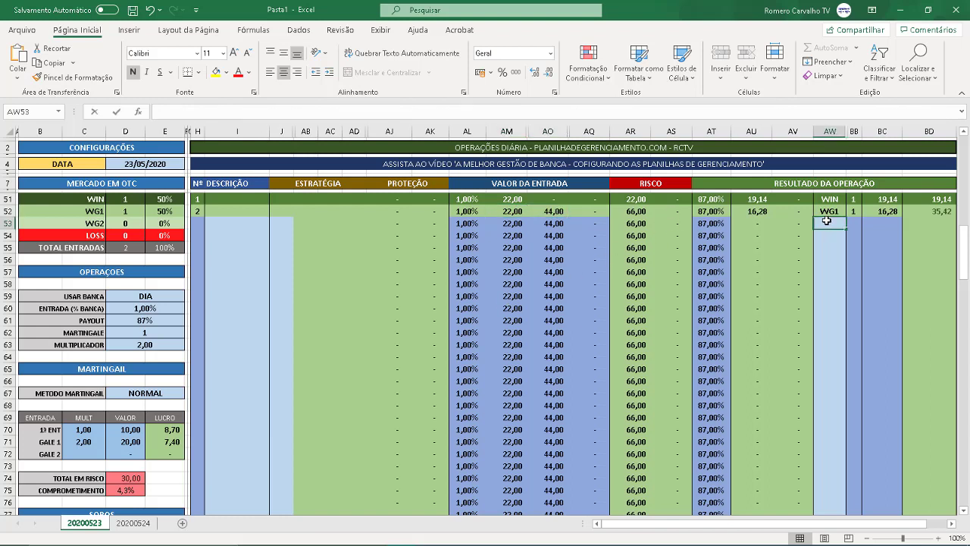
text(LOSS)
key(Return)
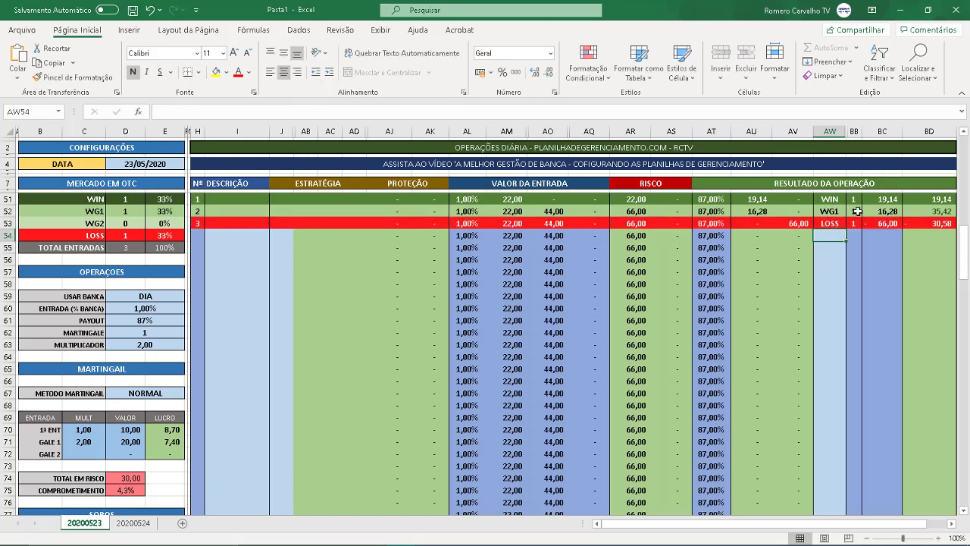
click(896, 223)
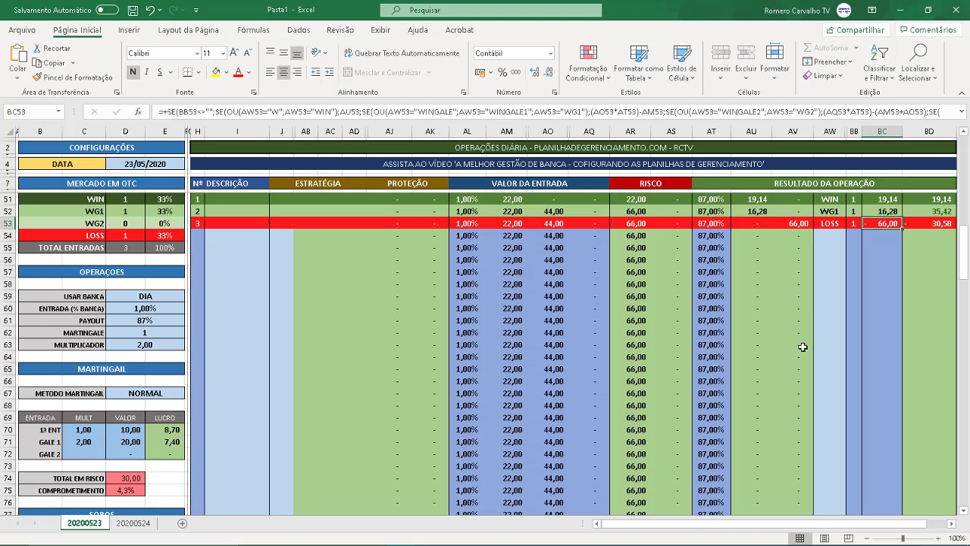